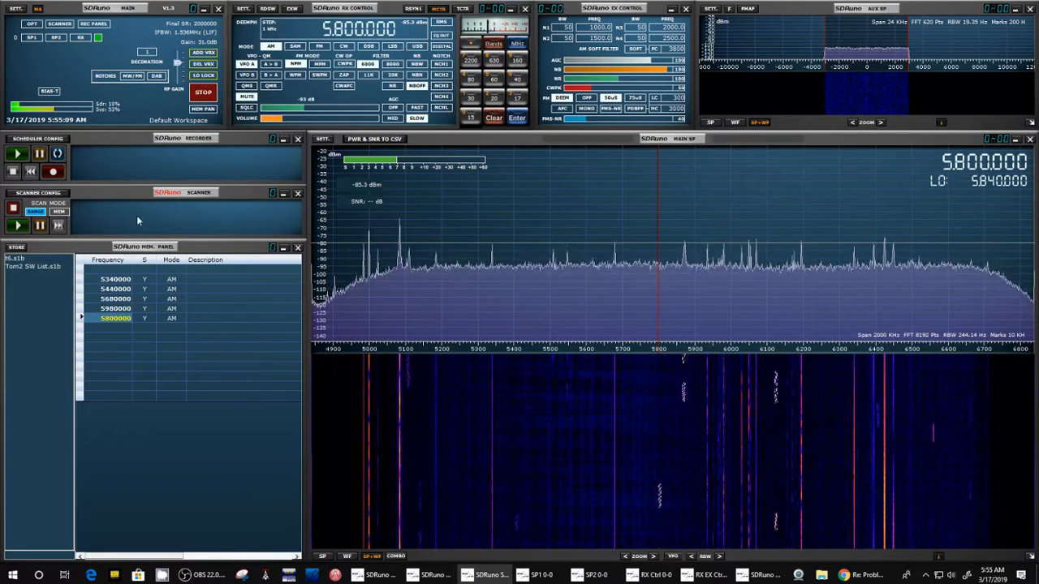
Step: Review the scanner configuration, run a range scan that saves found frequencies, and stop it while holding on 6050000 Hz
click(41, 193)
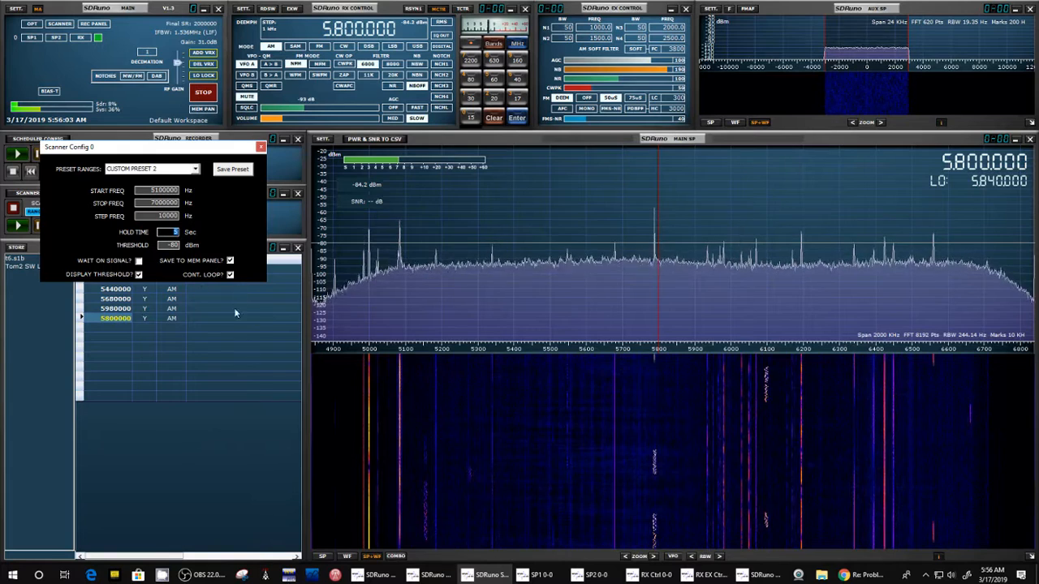
click(261, 147)
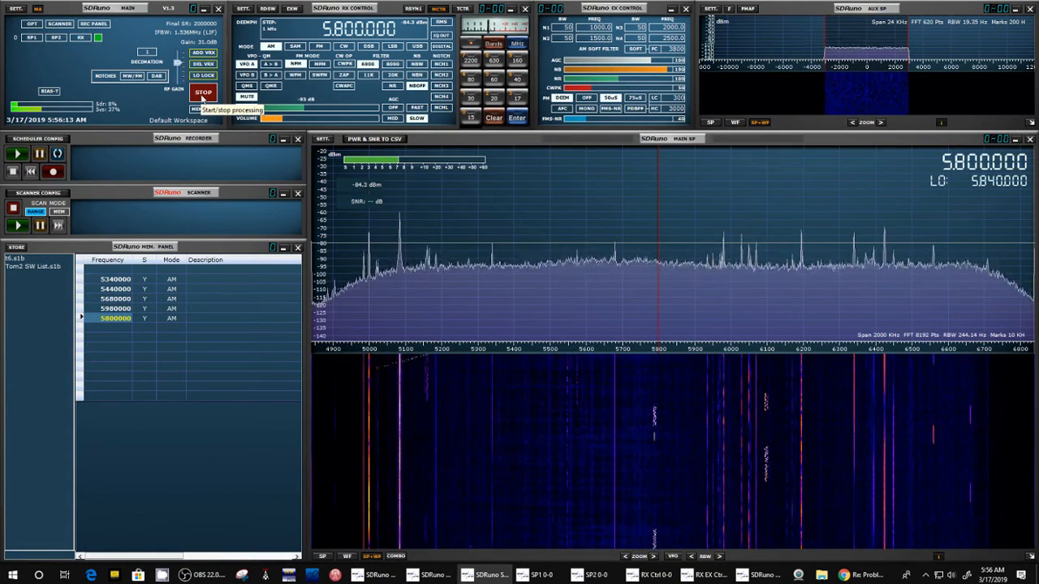
click(203, 96)
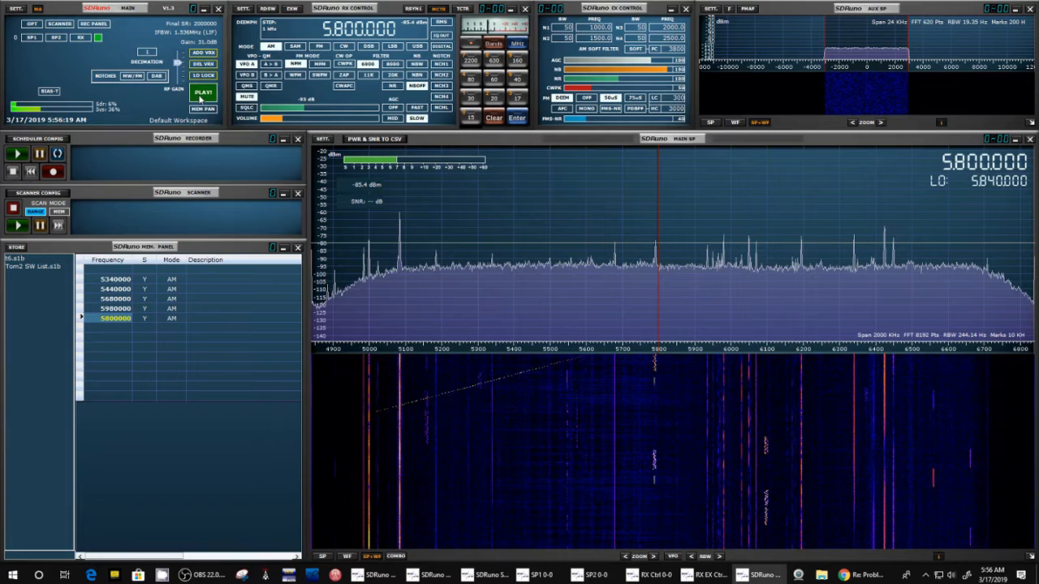
click(15, 226)
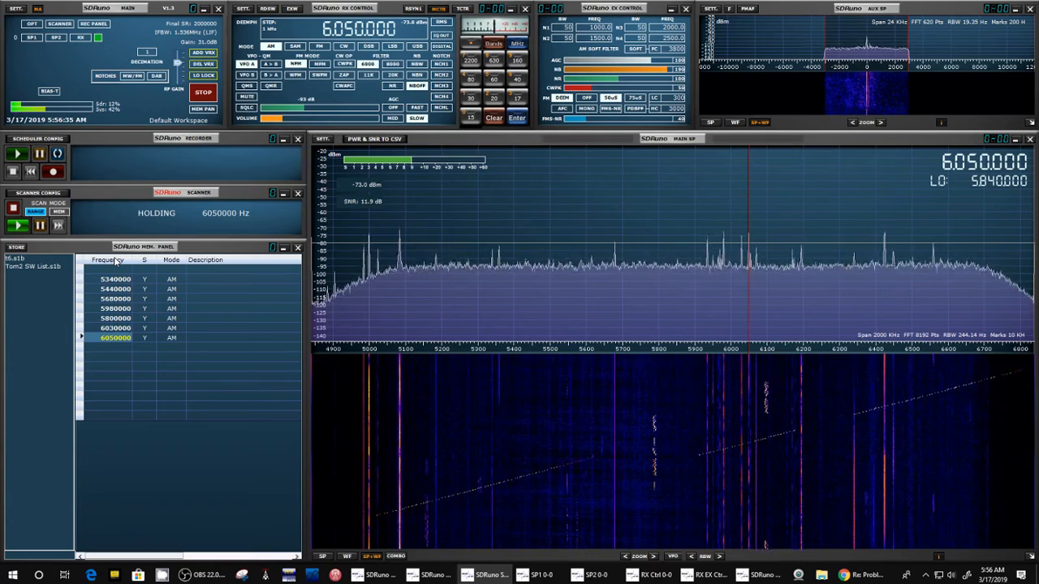
click(18, 224)
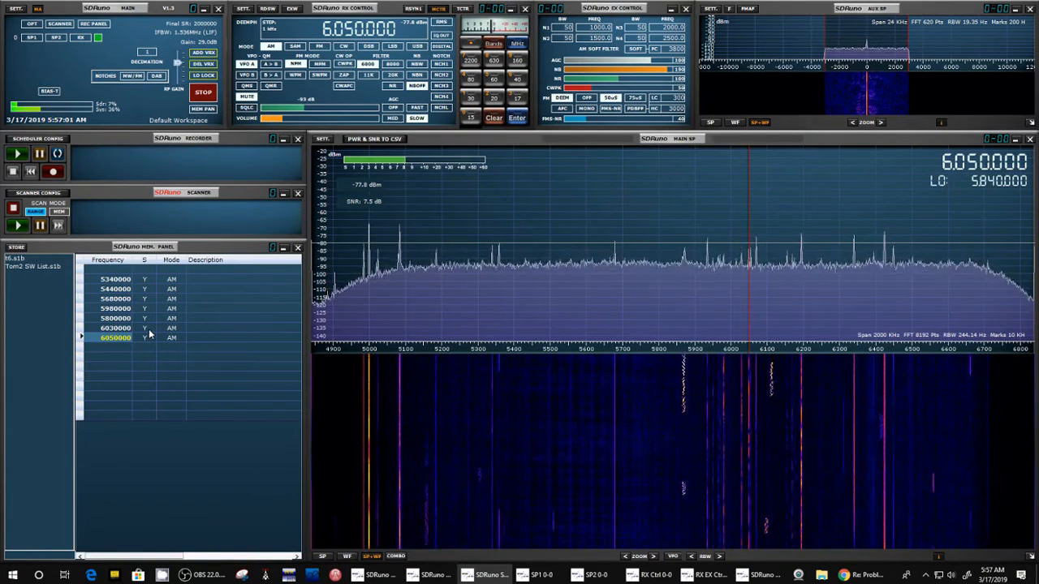
Step: Recheck the scanner configuration and rerun the range scan, stopping it once it loops back to 5340000 Hz
click(54, 193)
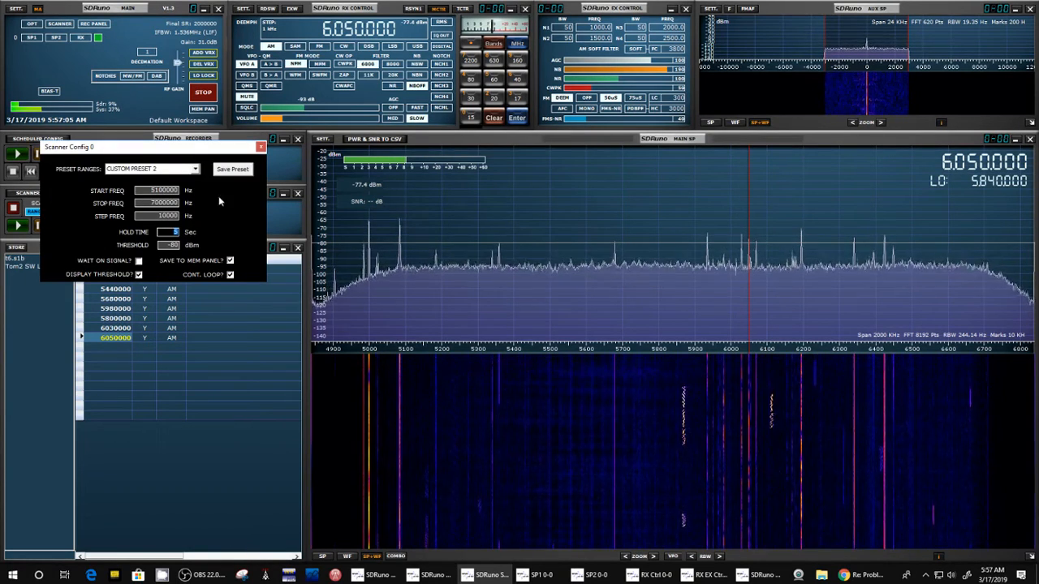
click(260, 148)
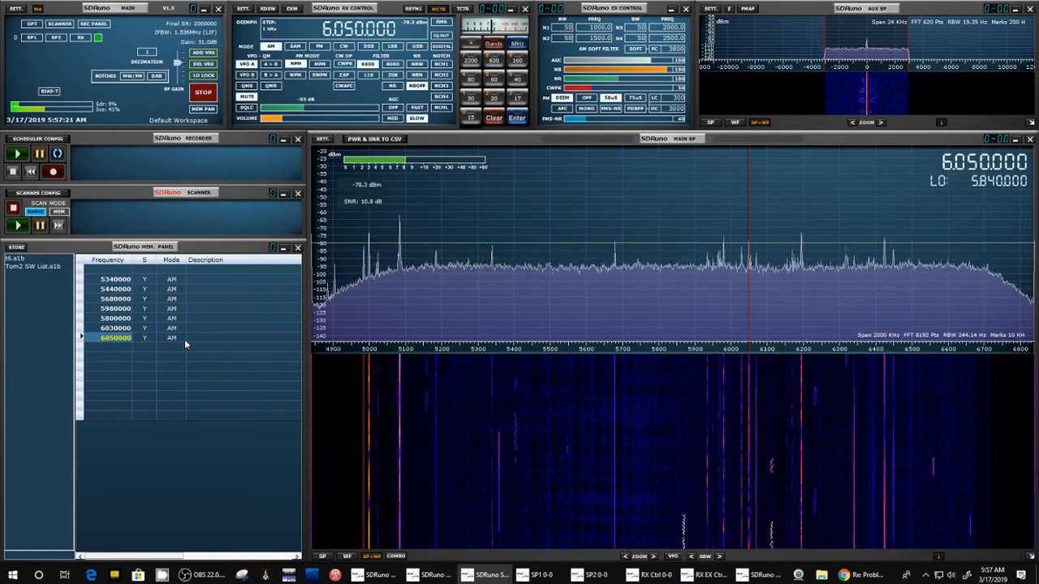
click(35, 301)
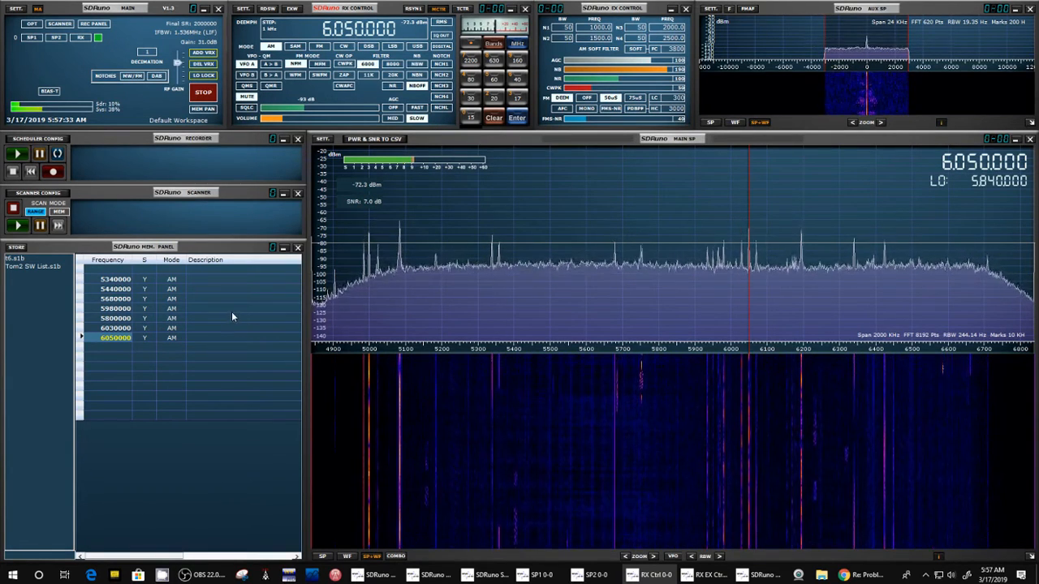
click(17, 226)
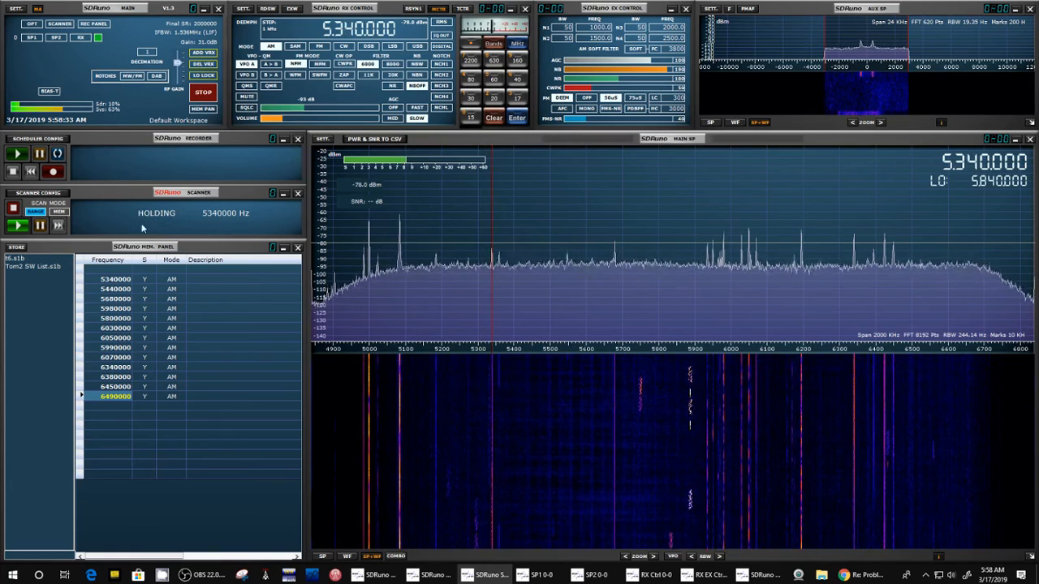
click(14, 209)
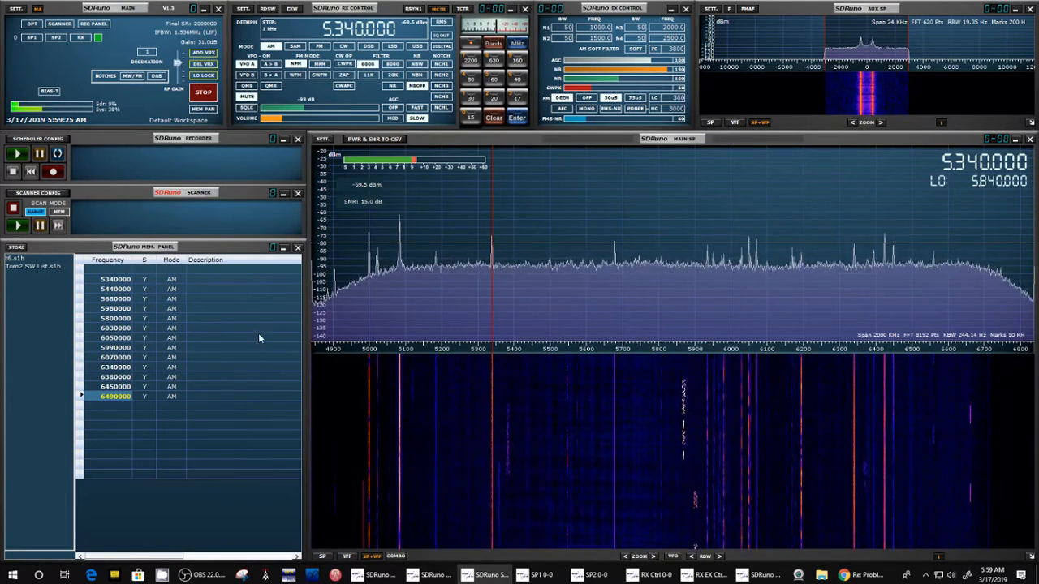
Step: Delete the 5980000 Hz entry from the memory list and look at the available memory bank commands
double_click(115, 309)
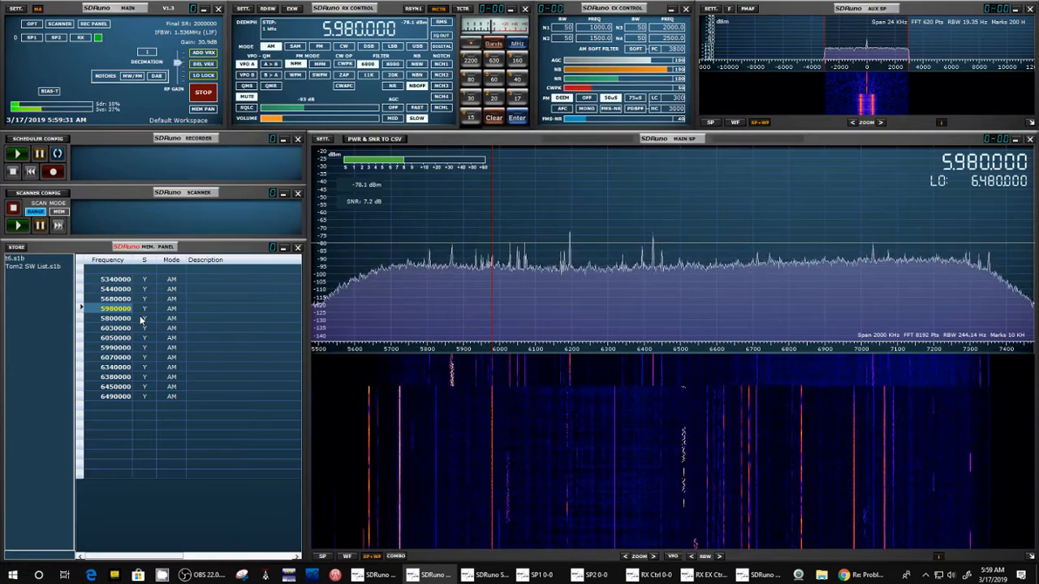
key(Delete)
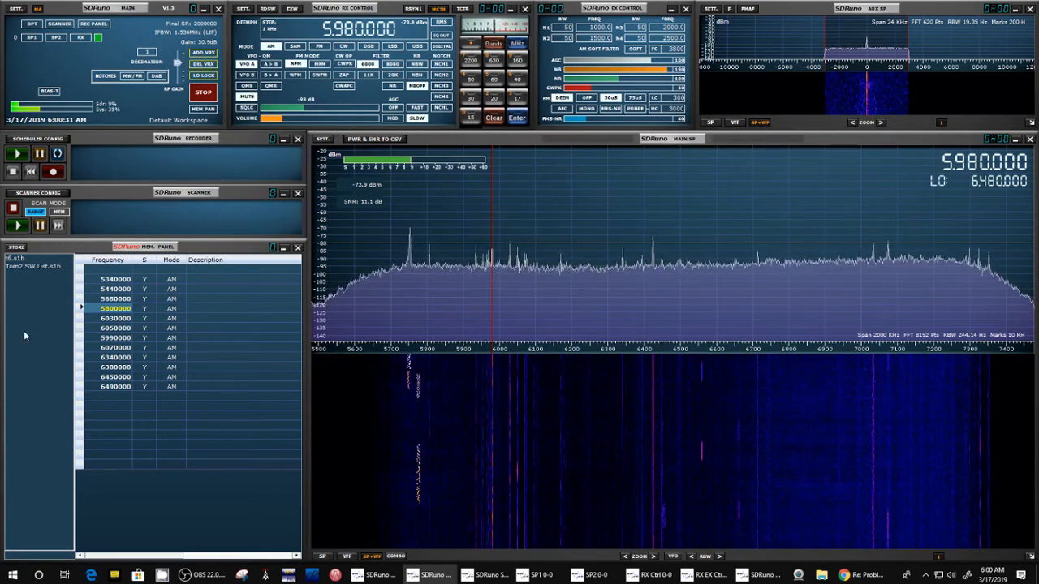
right_click(41, 306)
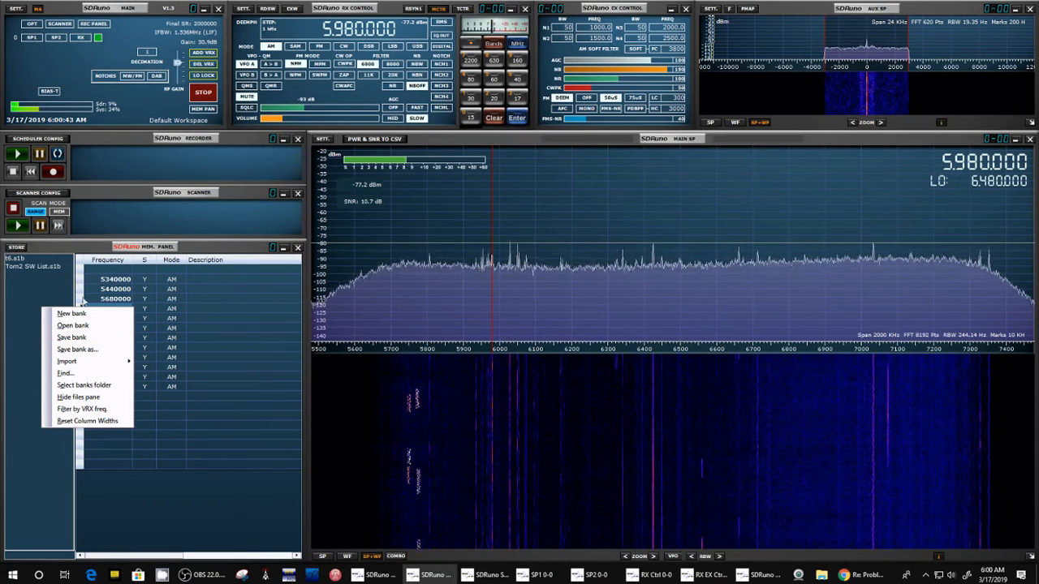
click(21, 295)
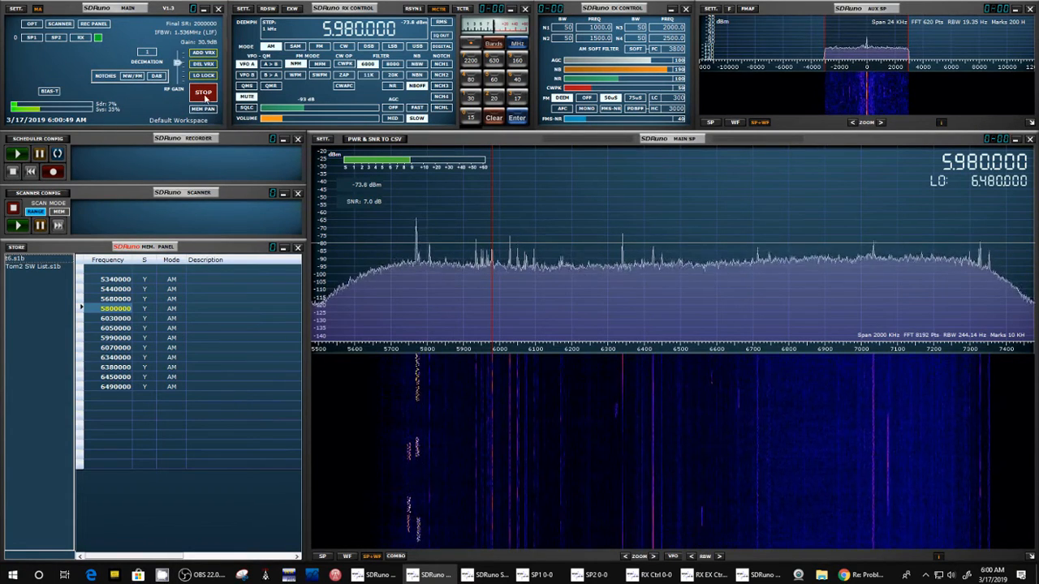
Step: Stop the radio and set the scan mode to MEM for scanning the stored frequencies
click(207, 95)
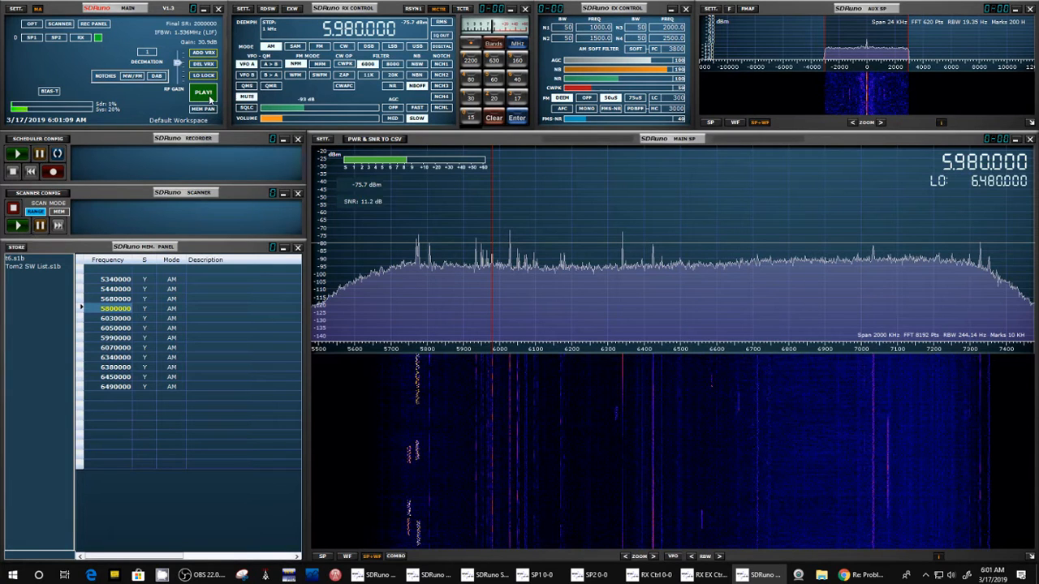
click(61, 211)
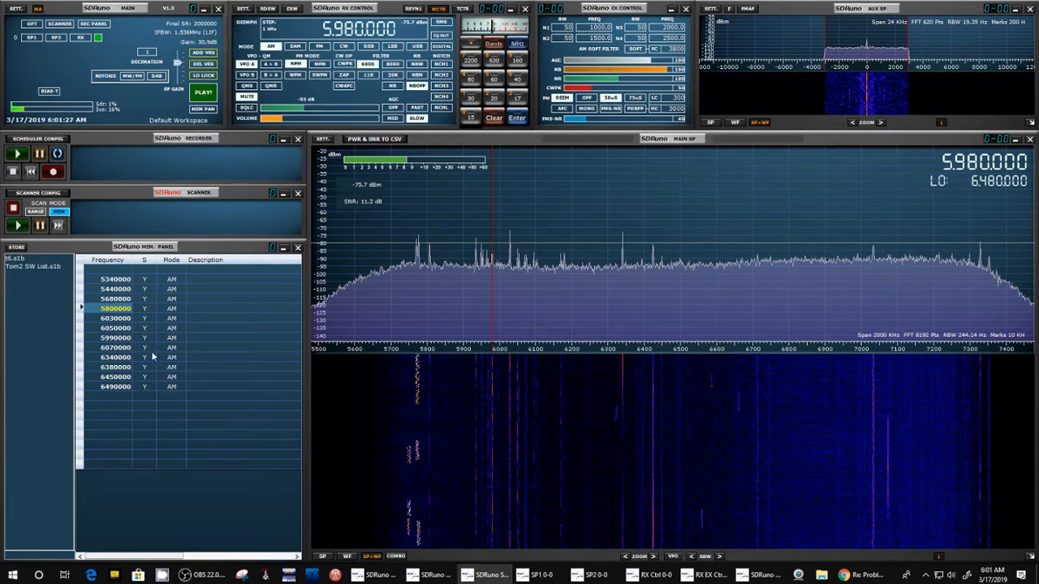
Step: Recall the stored 5680000, 5800000 and 5440000 Hz entries and examine their S scan flags, finishing on 5680000 Hz
double_click(149, 299)
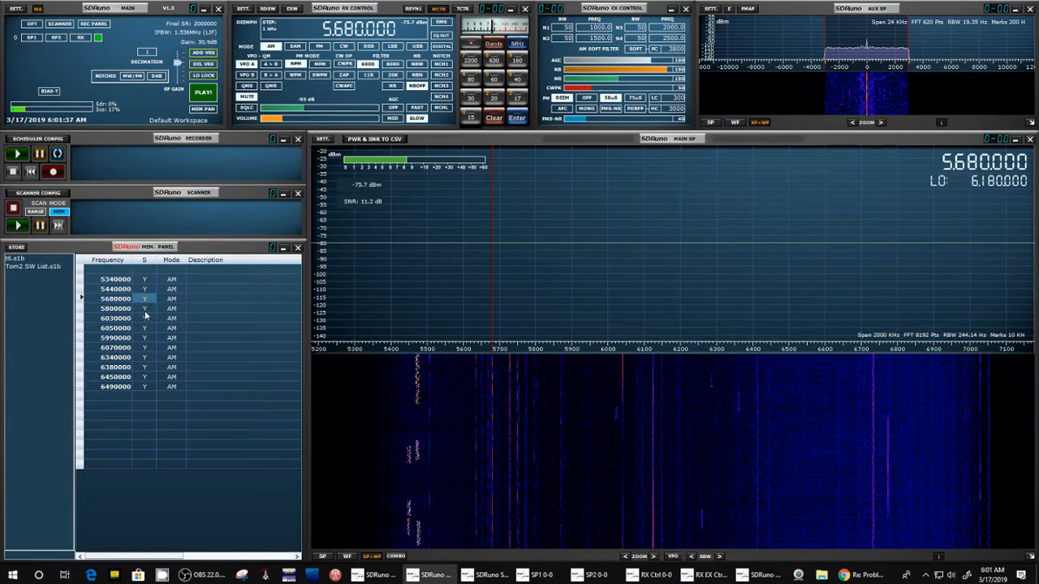
double_click(147, 310)
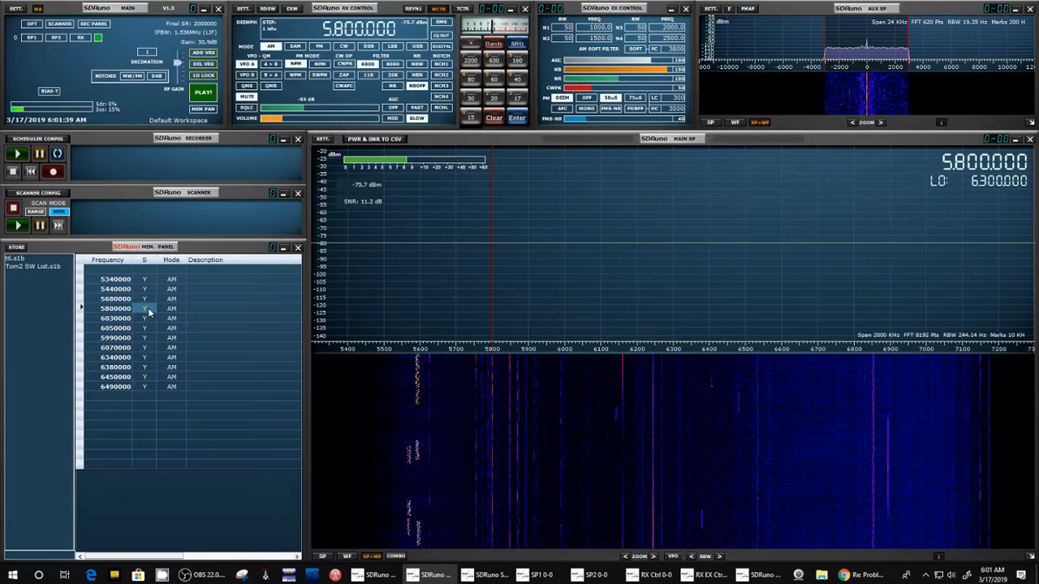
double_click(146, 292)
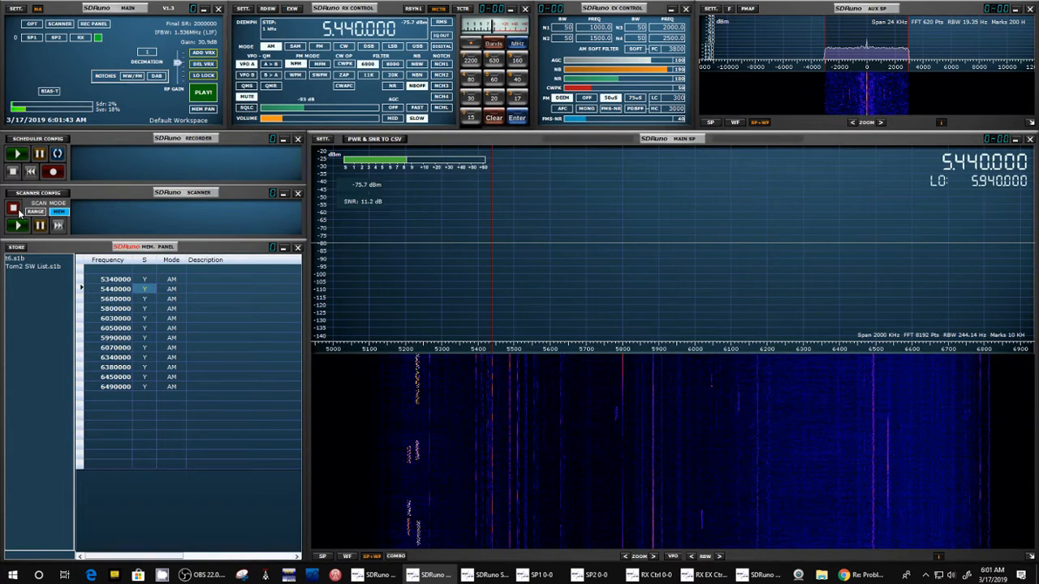
double_click(146, 299)
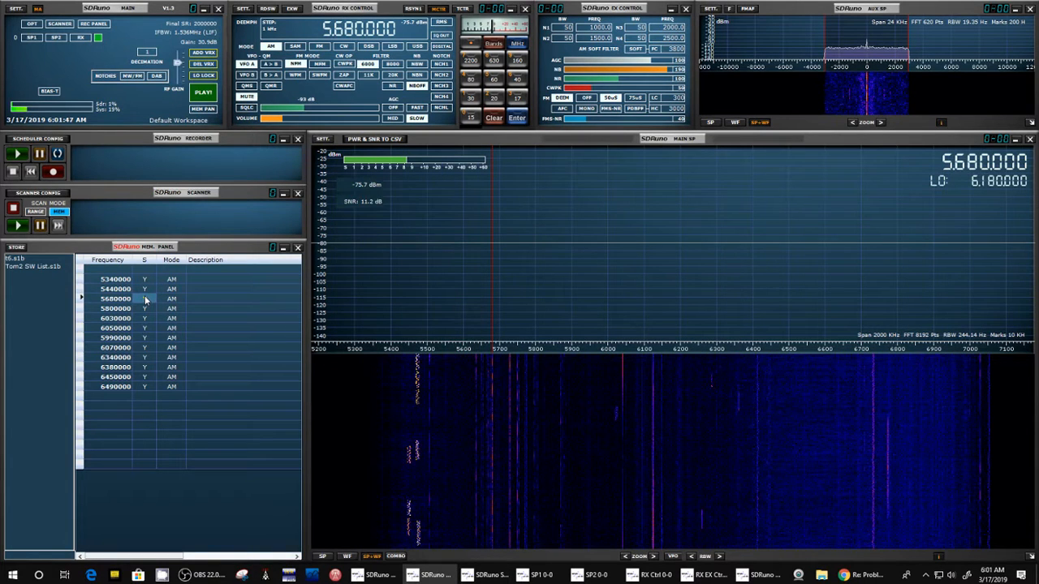
click(146, 298)
click(151, 300)
click(186, 297)
Step: Restart the radio and scan through the stored memory frequencies, stopping the scanner while it holds on 5340000 Hz
click(202, 94)
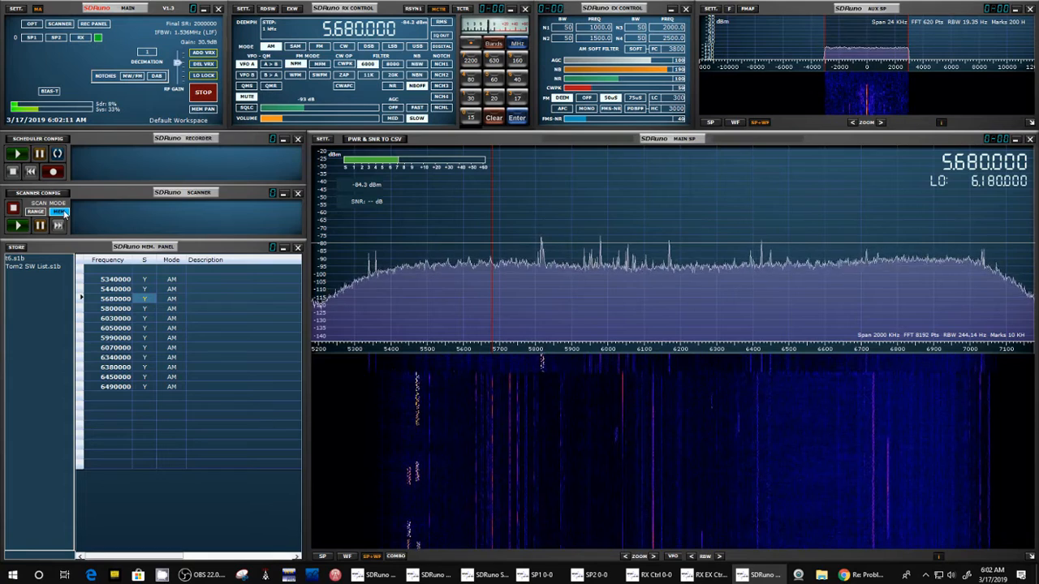
click(19, 227)
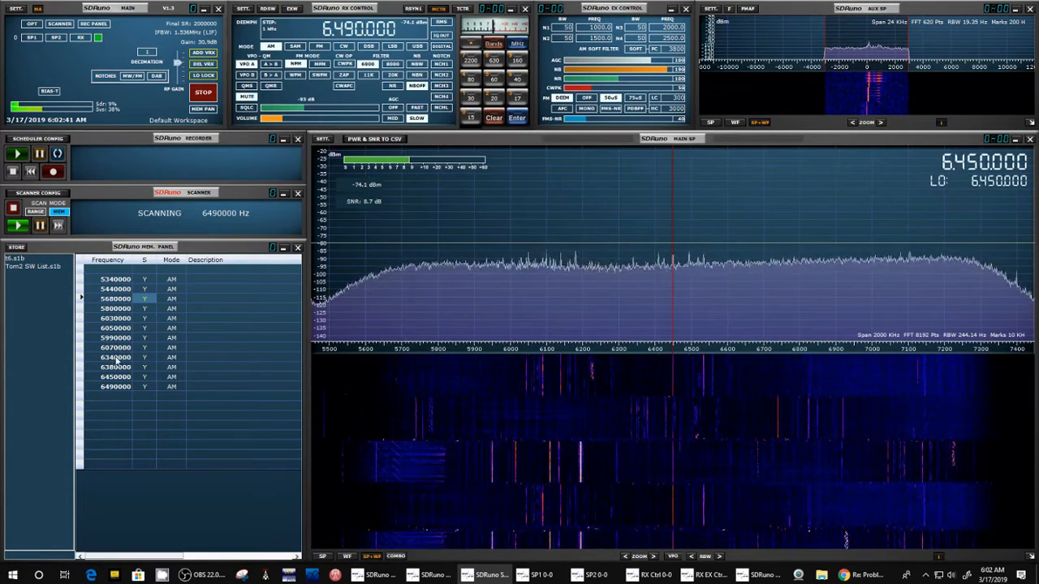
click(13, 209)
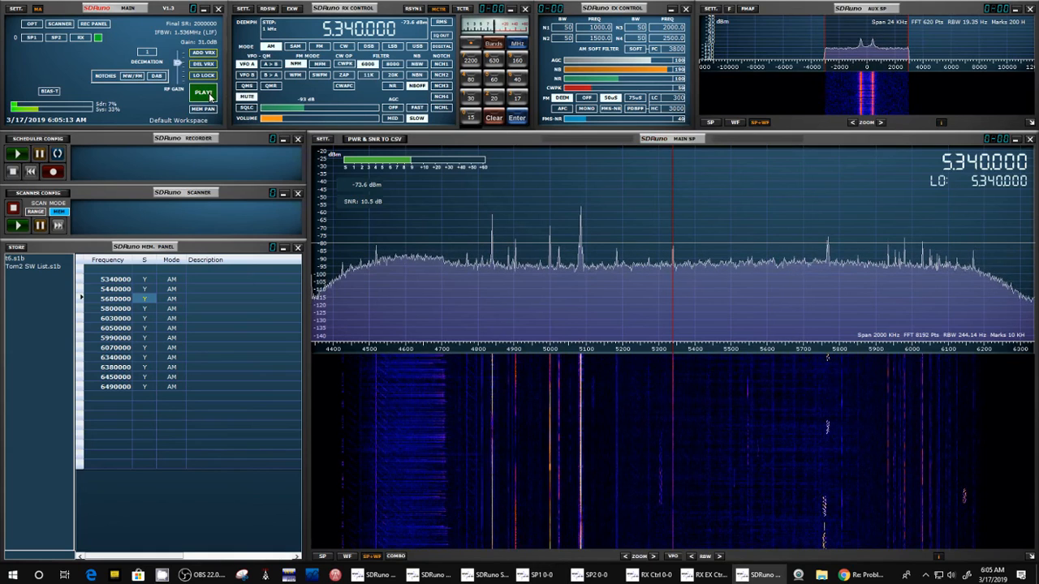
Step: Stop the radio, switch the scan mode back to RANGE, and review the scanner configuration
click(203, 92)
click(37, 212)
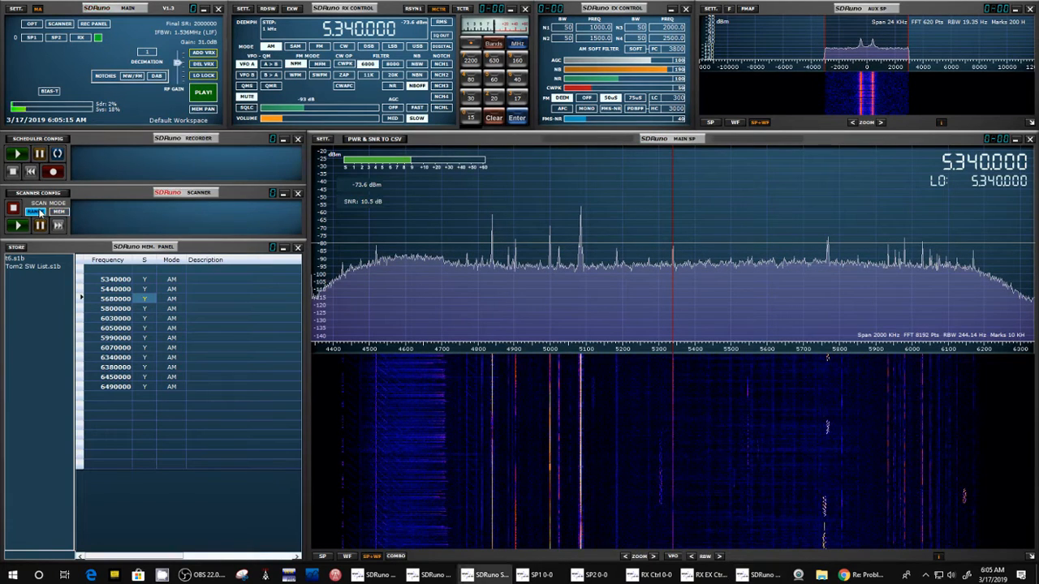
click(47, 194)
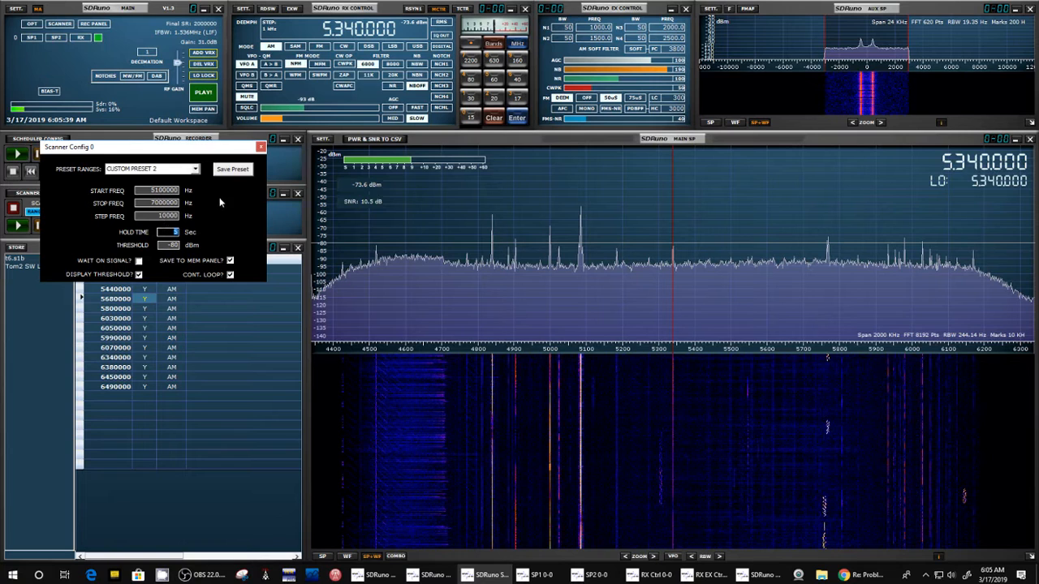
click(260, 148)
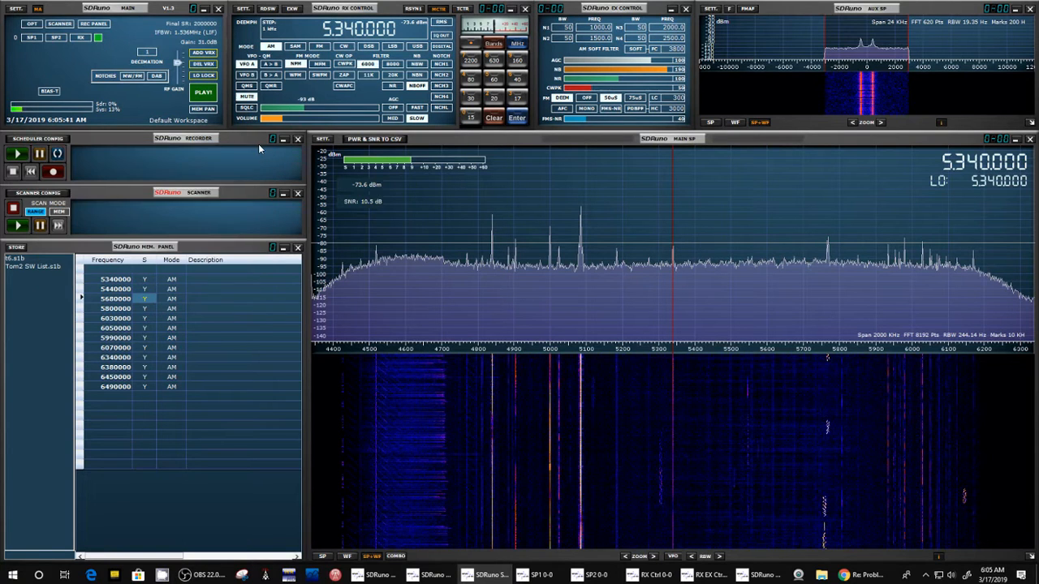
Step: Restart the radio and run a short range scan, stopping the scanner on 5680000 Hz
click(204, 96)
click(18, 226)
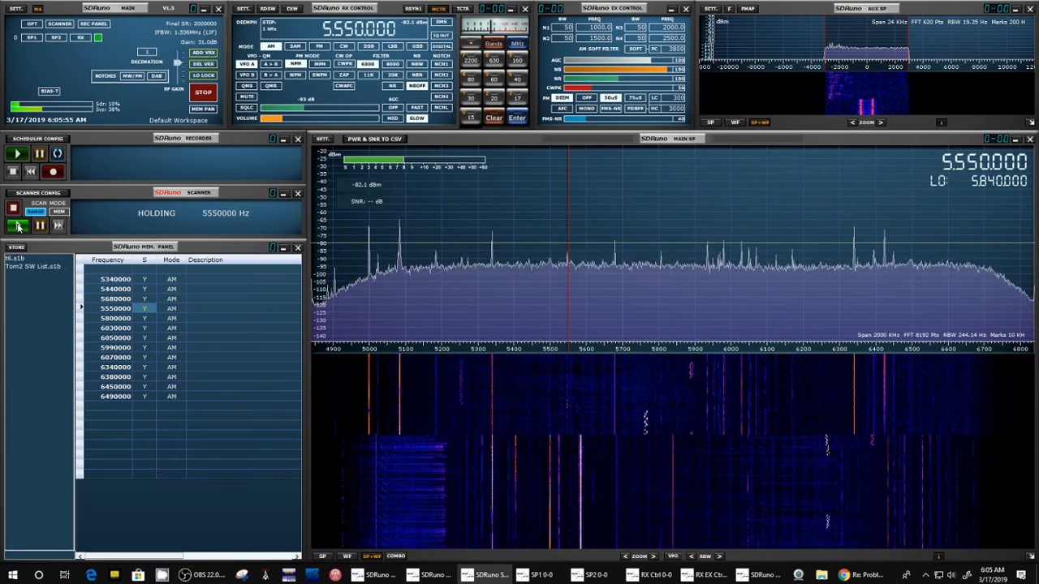
click(18, 227)
click(13, 210)
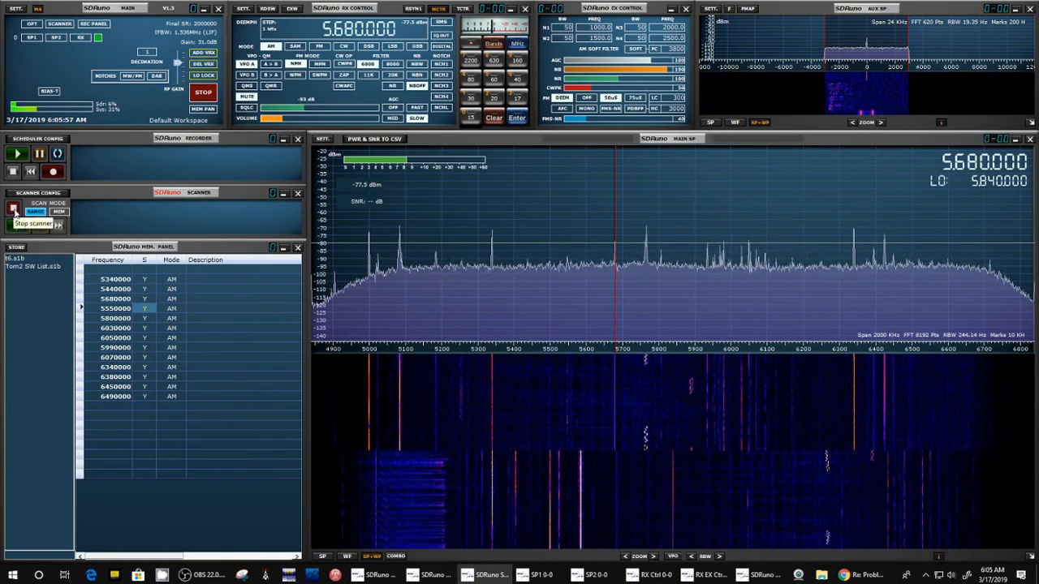
Step: With the radio stopped, set the scanner's signal threshold to -60 dBm and save it to CUSTOM PRESET 2
click(200, 96)
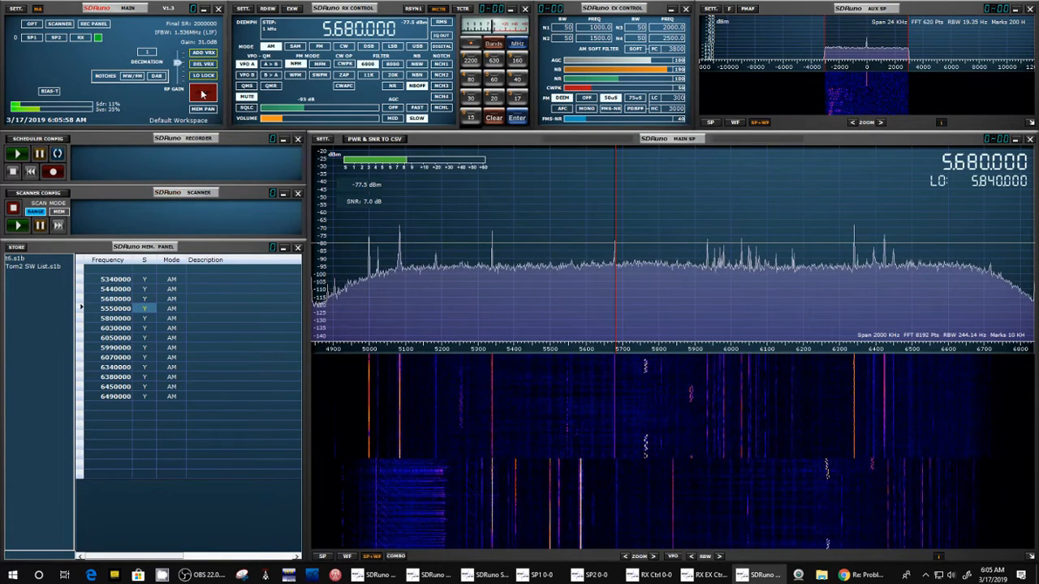
click(57, 192)
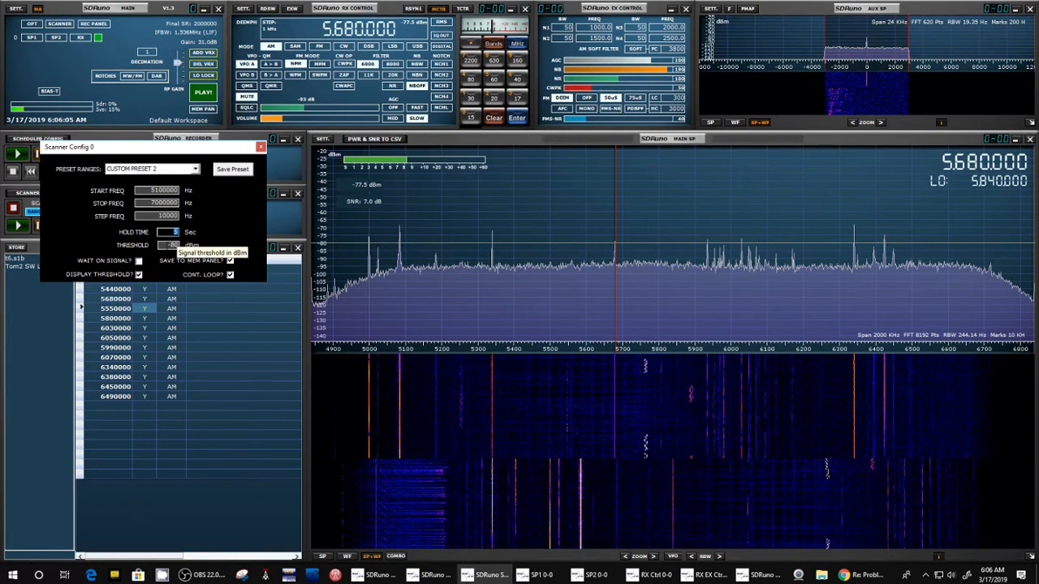
click(172, 245)
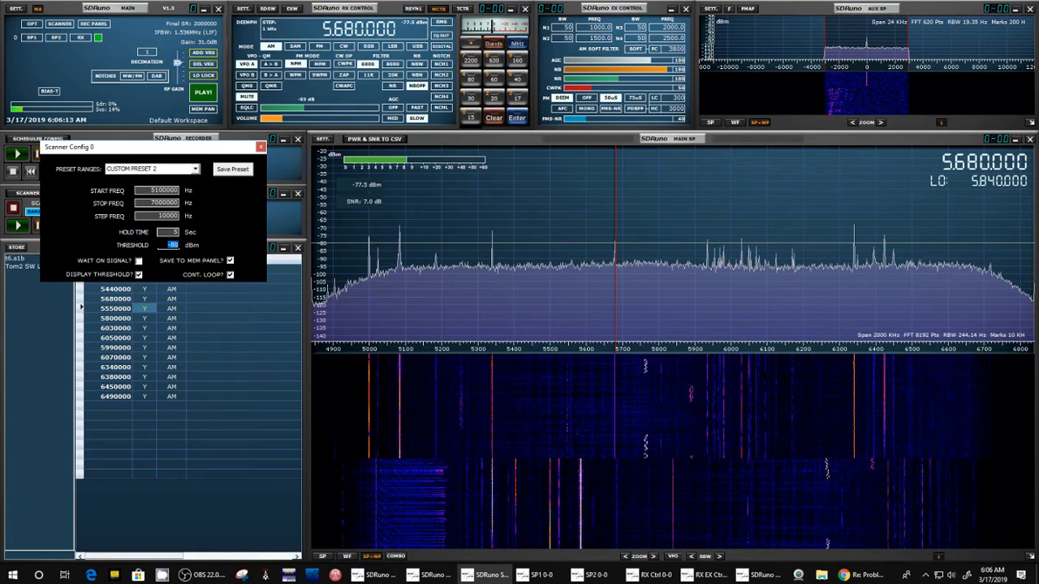
text(-6)
click(234, 170)
click(260, 148)
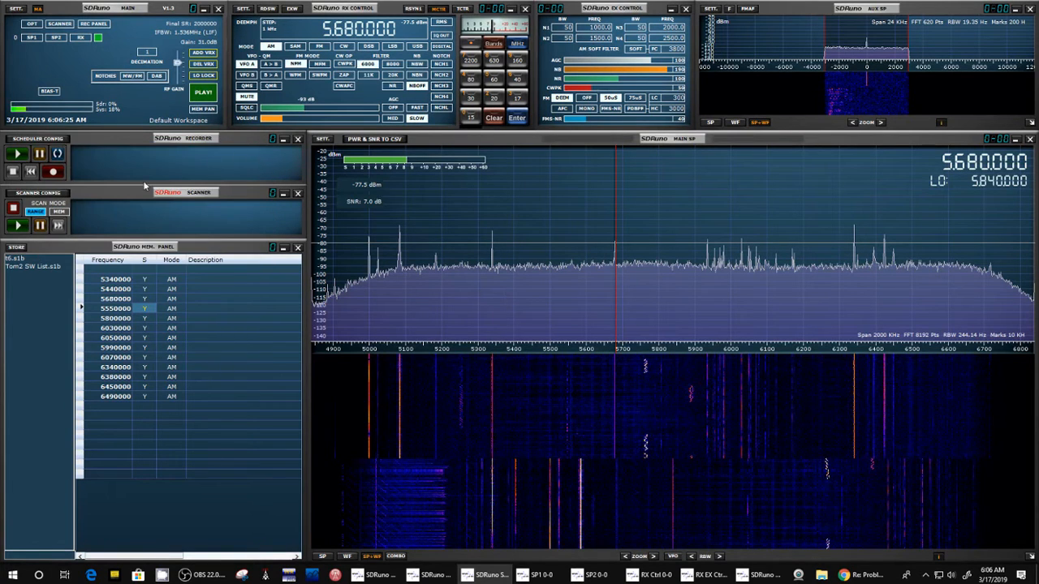
Step: Restart the radio and start a range scan using the -60 dBm threshold
click(204, 92)
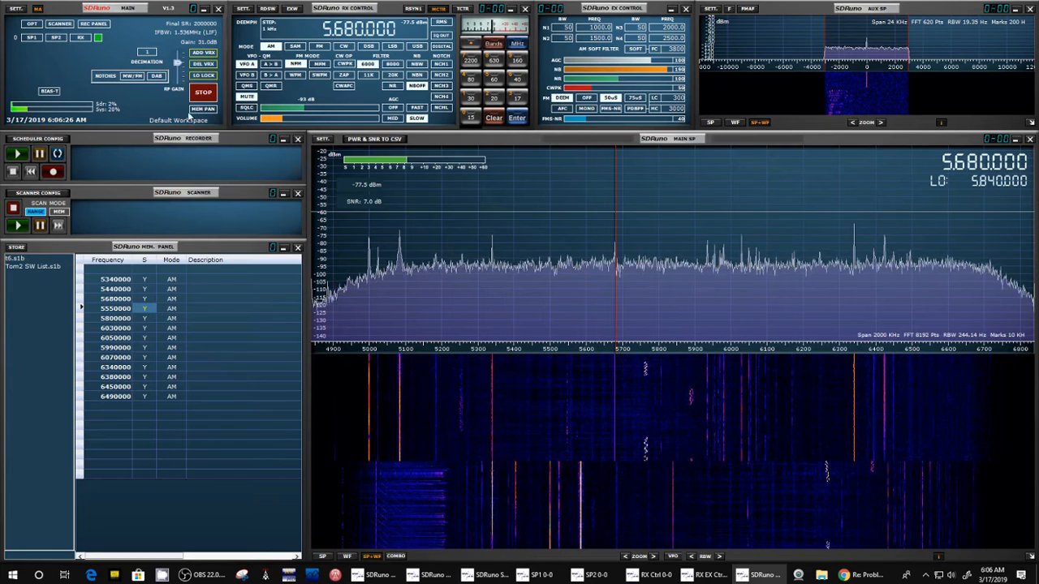
click(18, 227)
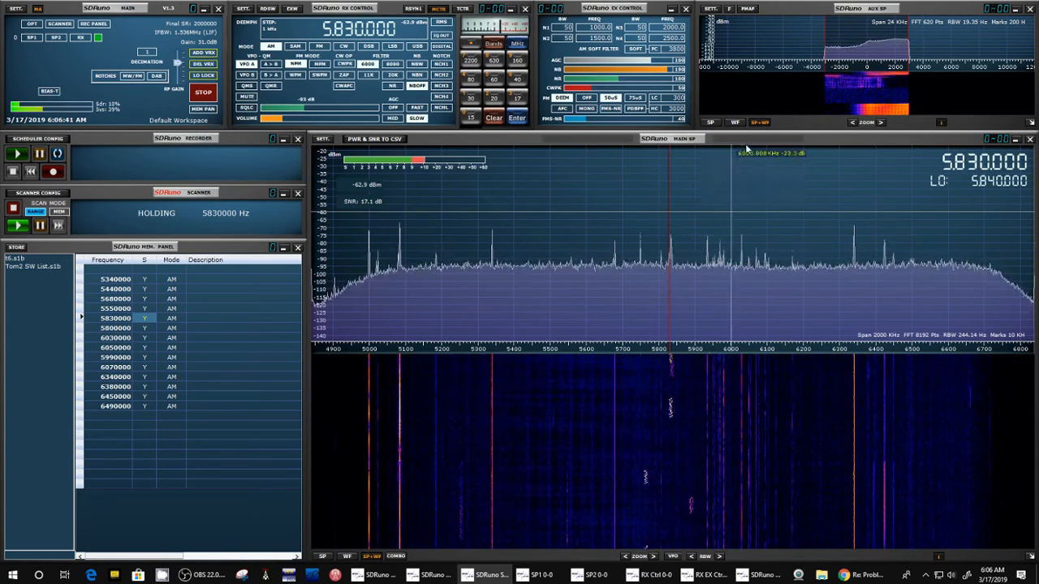
click(942, 180)
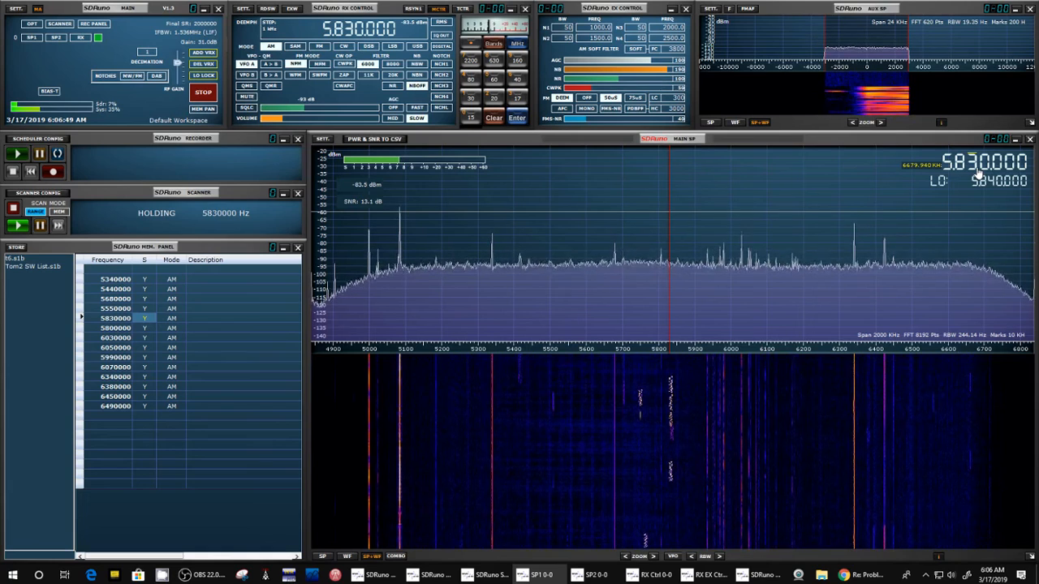
Step: Stop the running range scan and shut off the radio stream
click(13, 210)
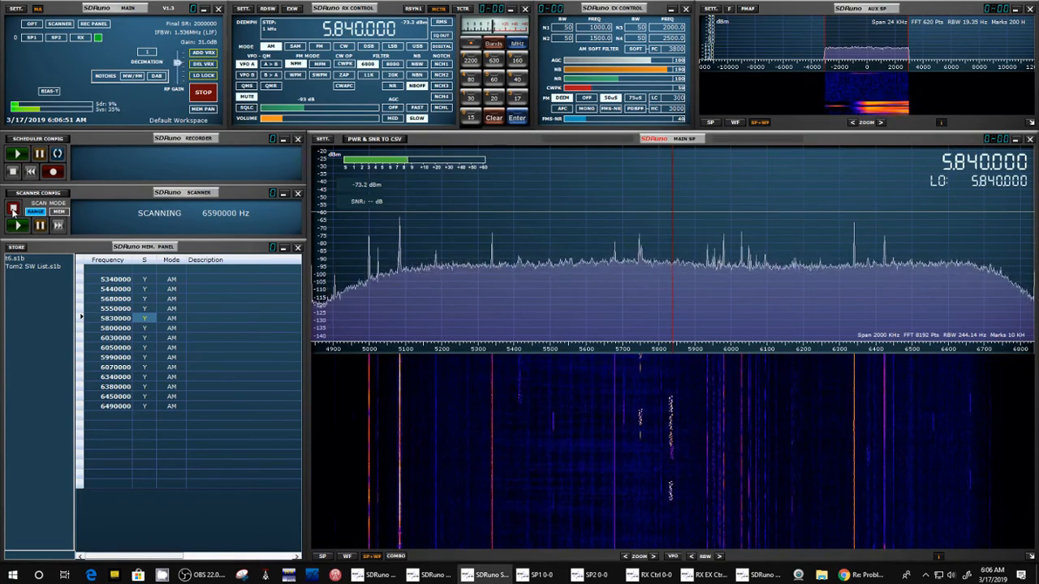
click(203, 93)
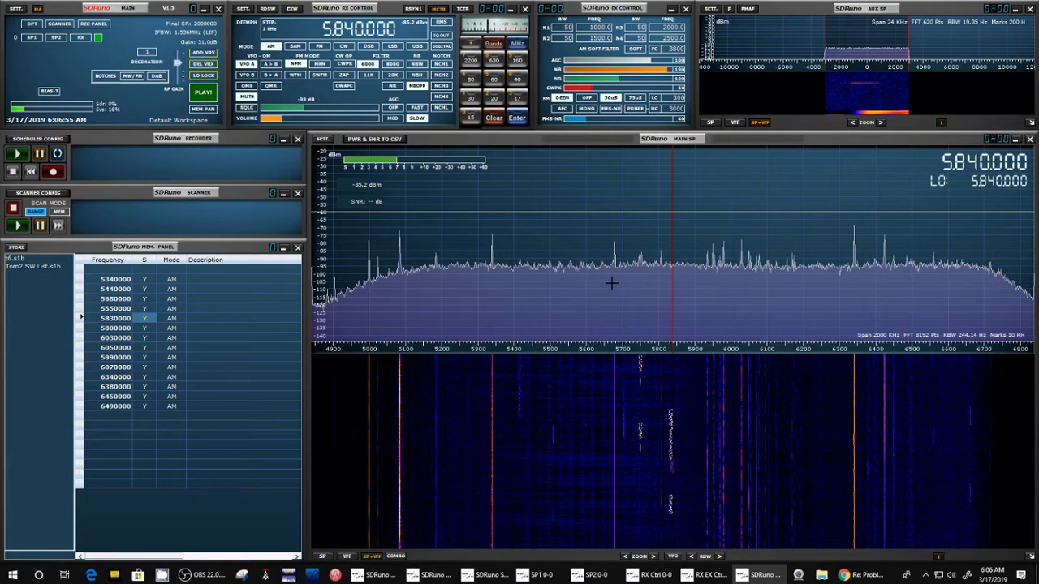
click(811, 238)
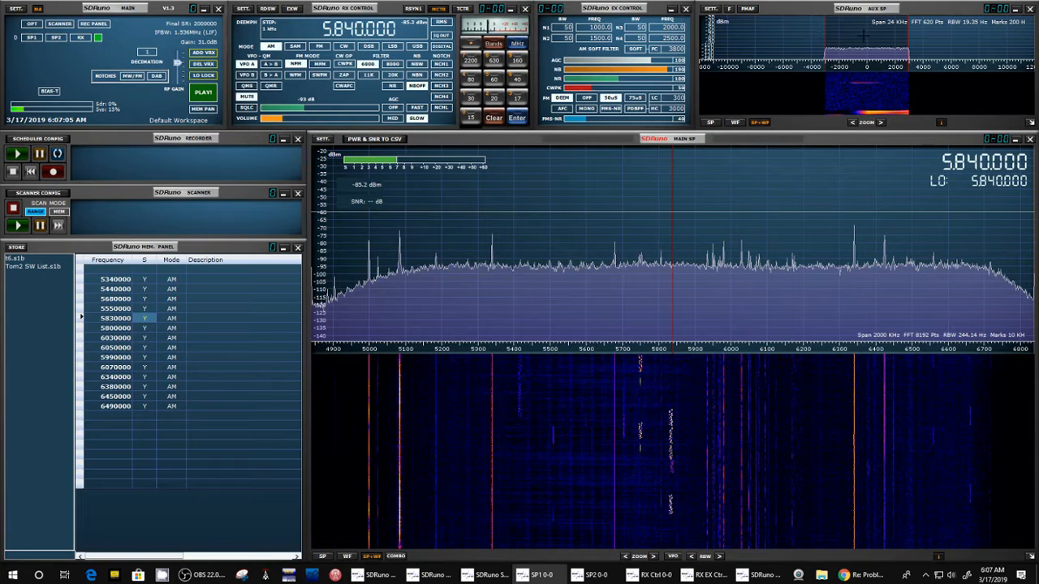
Step: Narrow the filter passband in the auxiliary spectrum to about 1.4 kHz on either side of centre
click(824, 33)
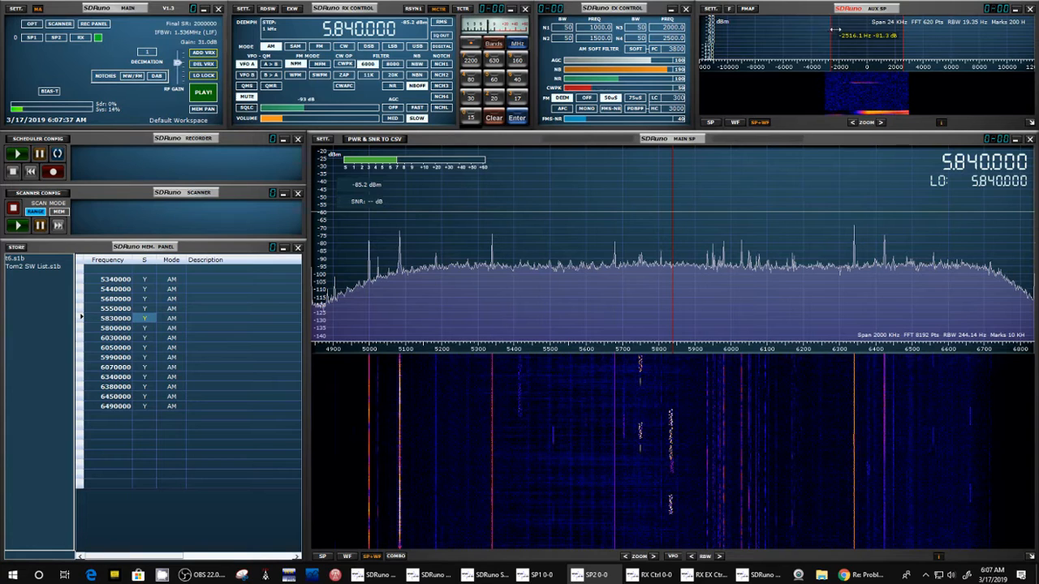
drag(841, 28, 829, 27)
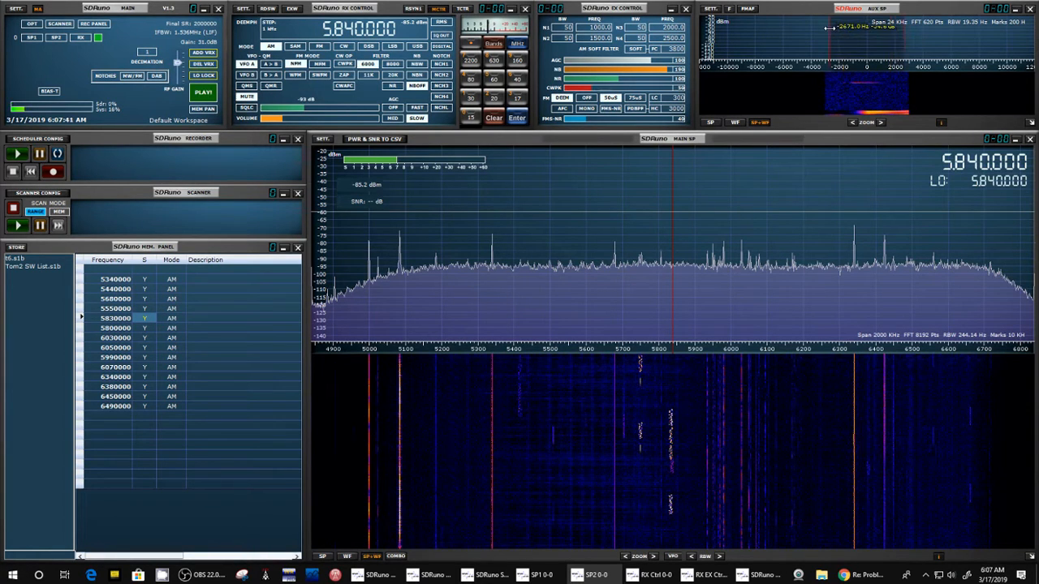
click(13, 208)
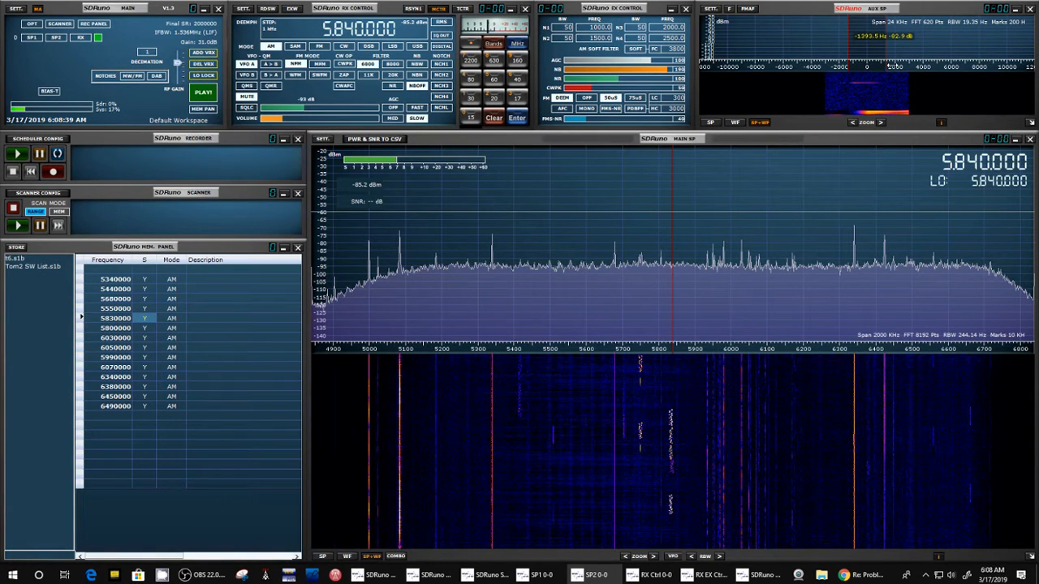
click(889, 201)
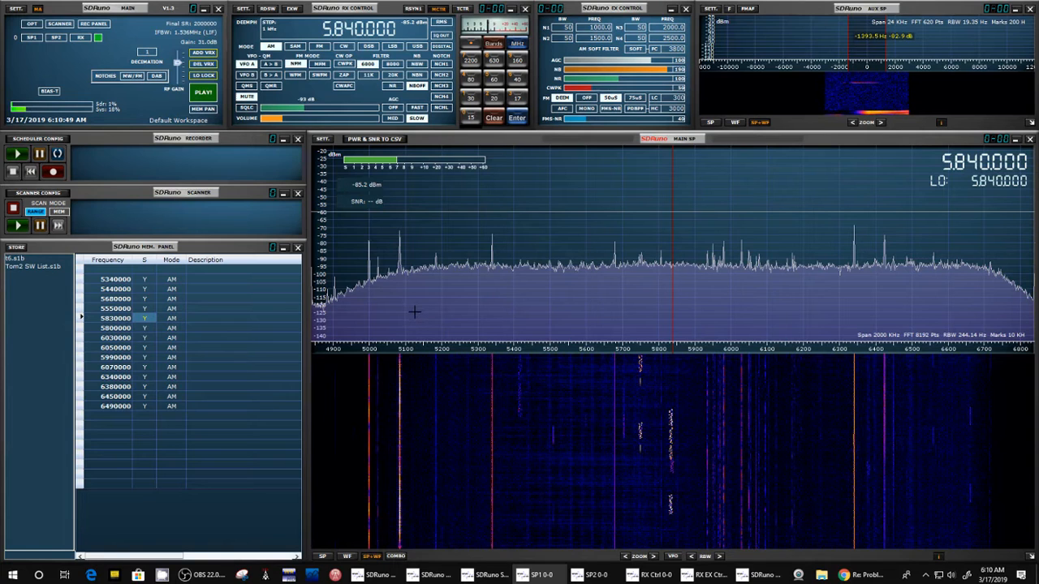
Step: Load the AIRBAND (NA) preset range in the scanner configuration
click(47, 197)
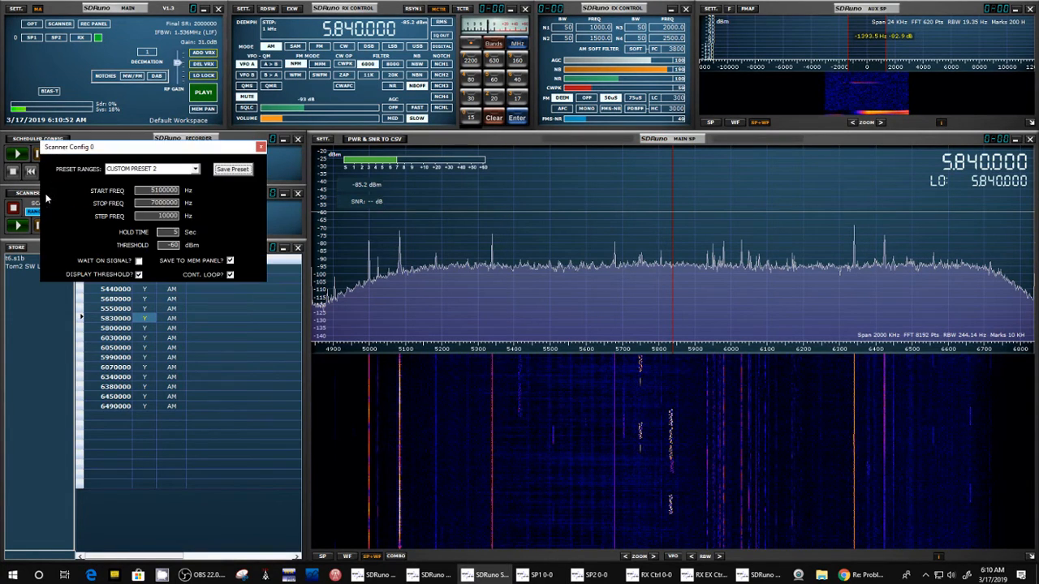
click(195, 170)
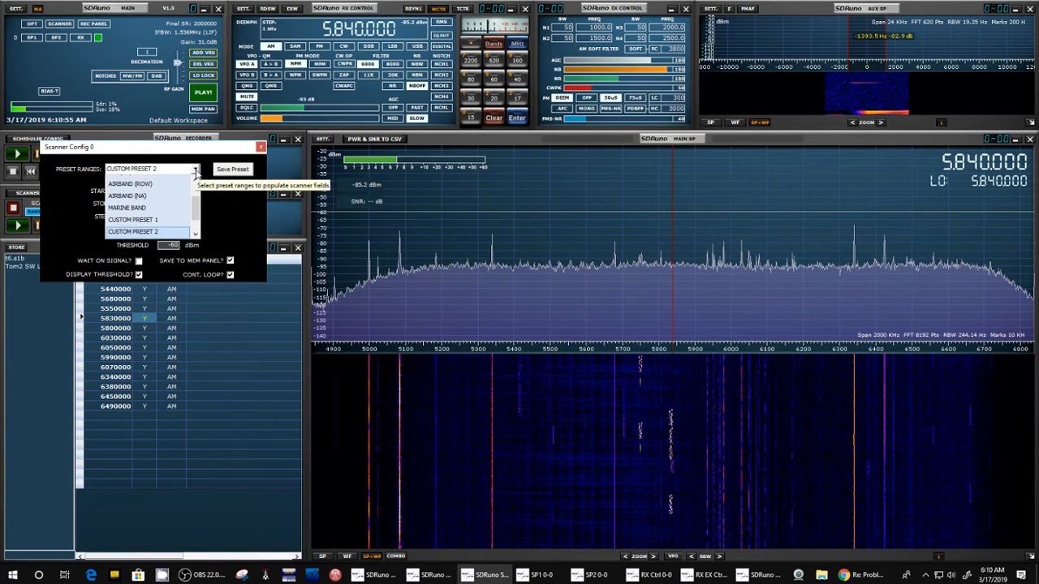
drag(196, 212, 197, 185)
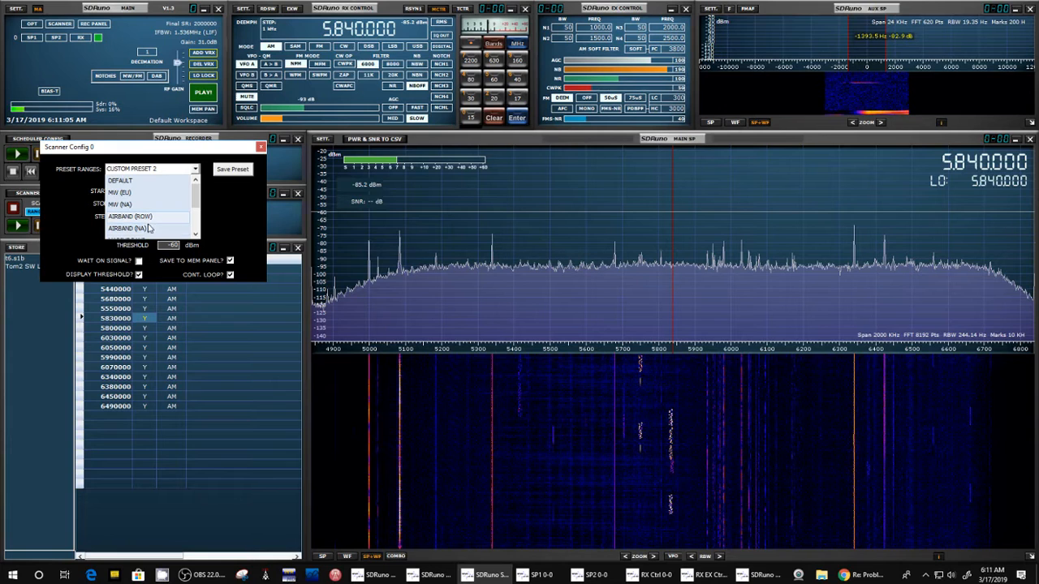
click(194, 235)
click(195, 235)
click(195, 235)
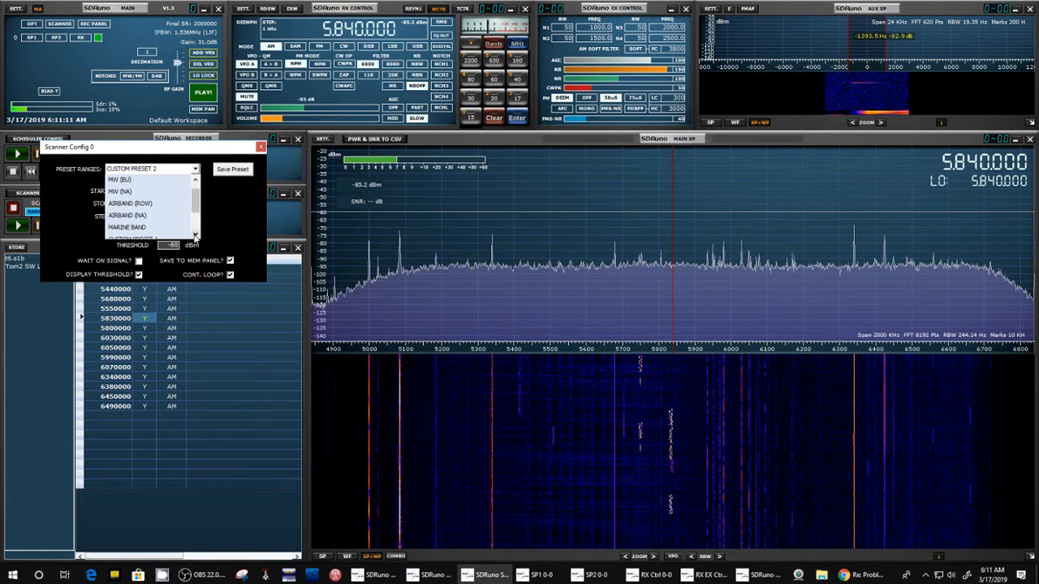
click(195, 235)
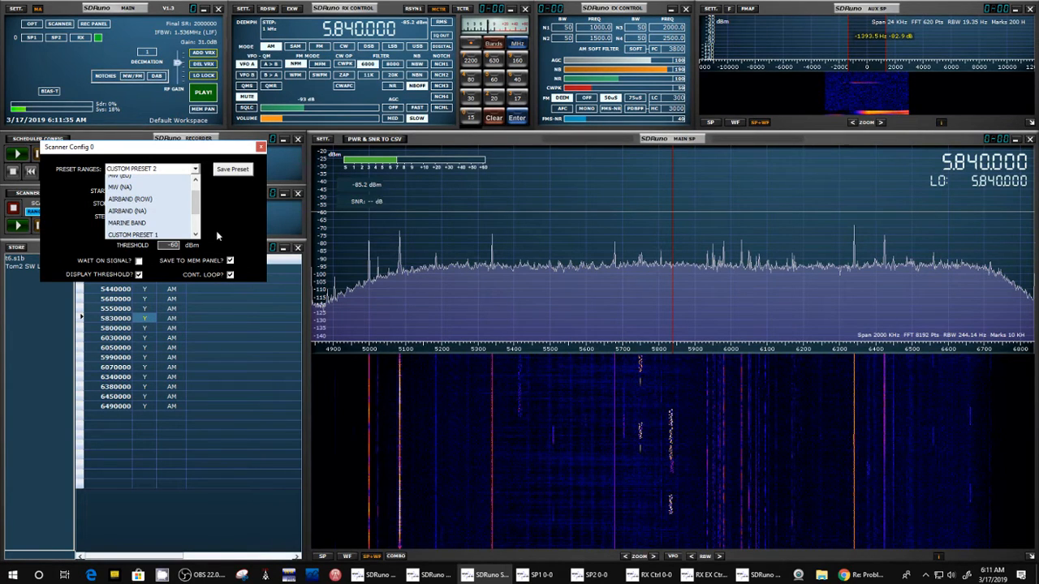
click(144, 213)
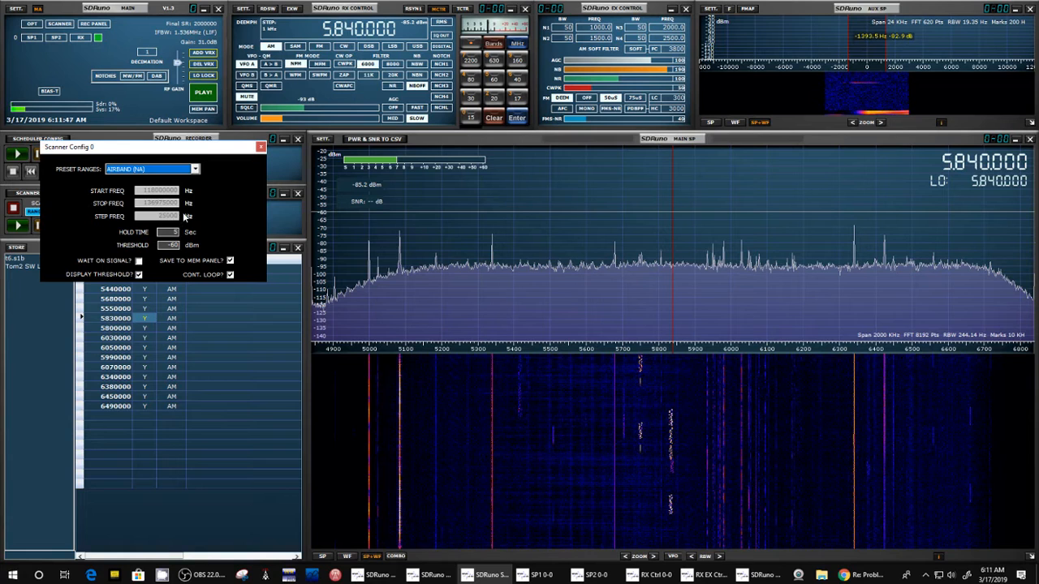
Step: Examine the remaining preset ranges, including the custom presets, keep AIRBAND (NA), and close the scanner configuration
click(196, 169)
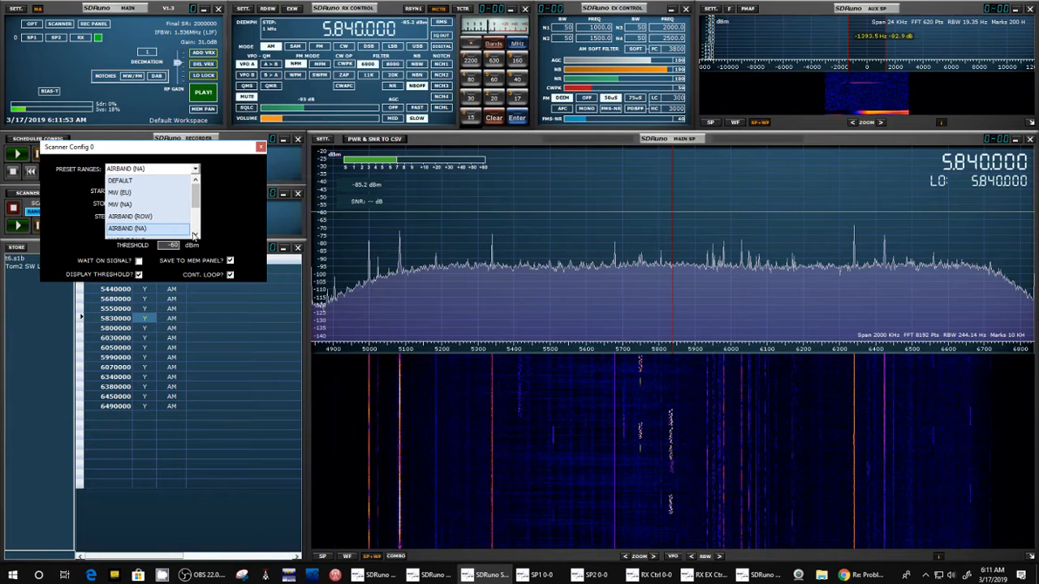
click(196, 235)
click(196, 235)
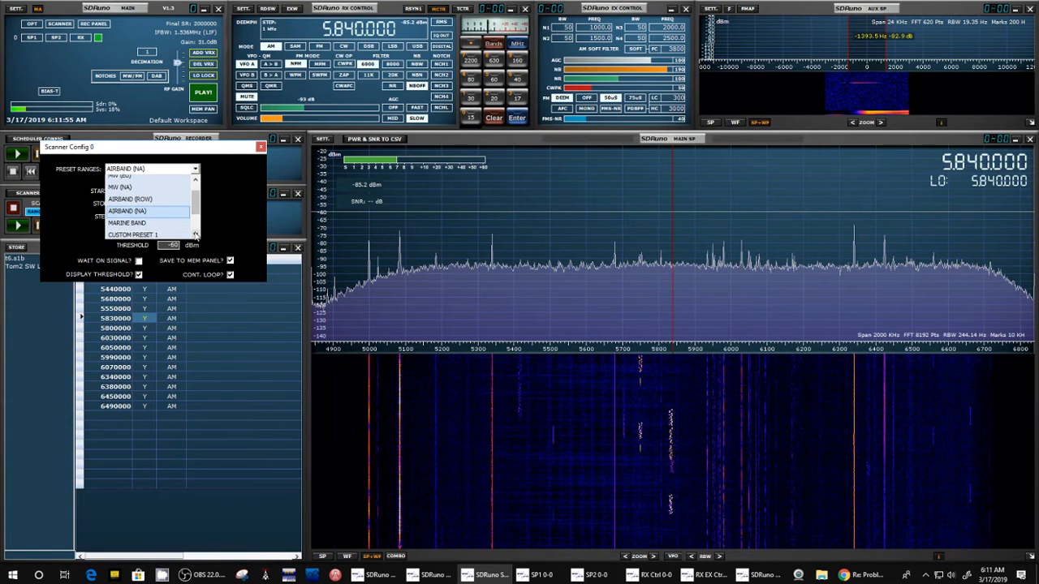
click(196, 234)
click(195, 235)
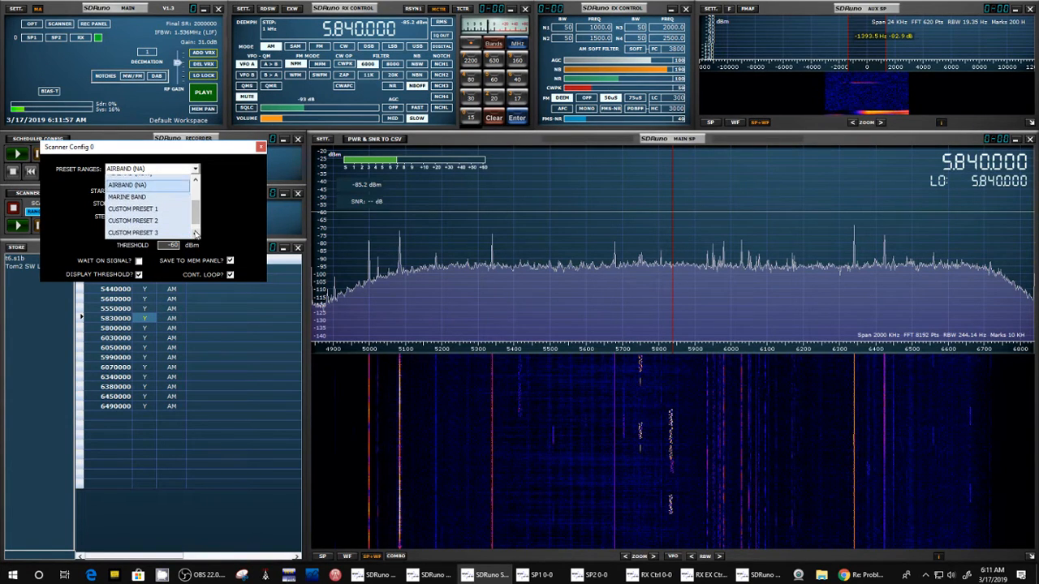
click(196, 235)
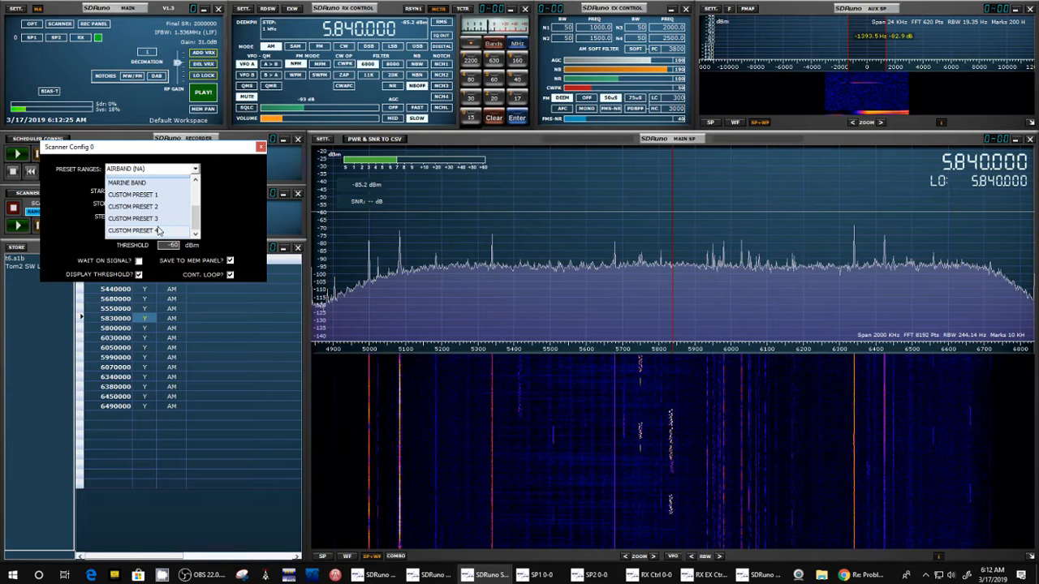
click(236, 68)
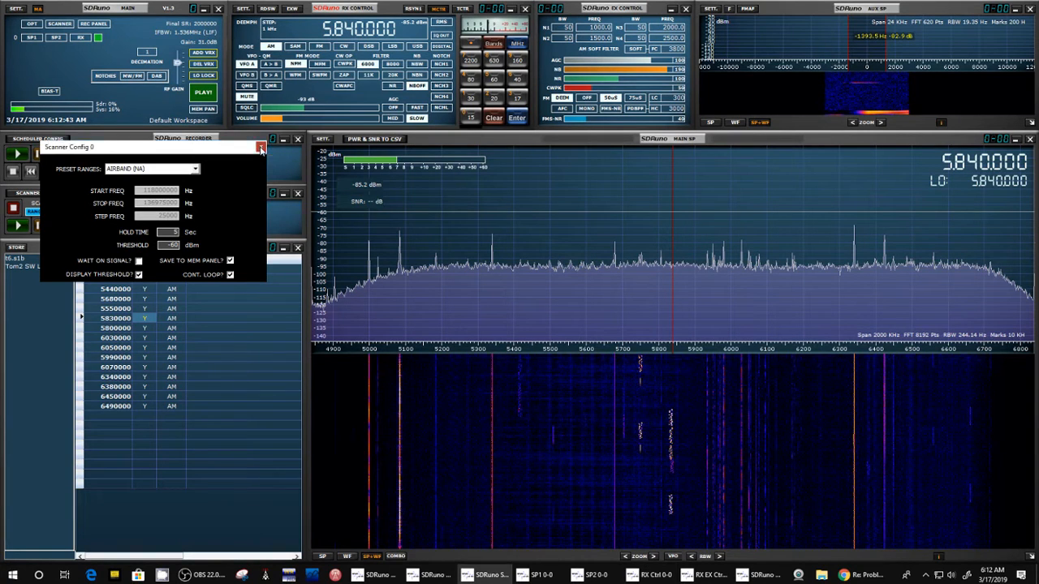
click(260, 147)
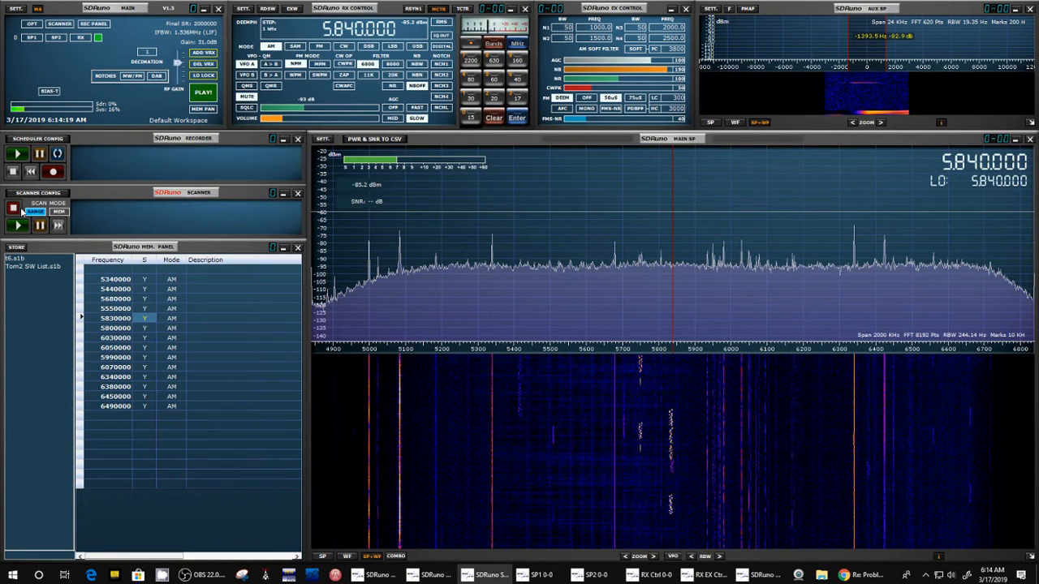
Step: Run a range scan of the North American airband with the radio on, ending with both scanner and radio stopped
click(204, 94)
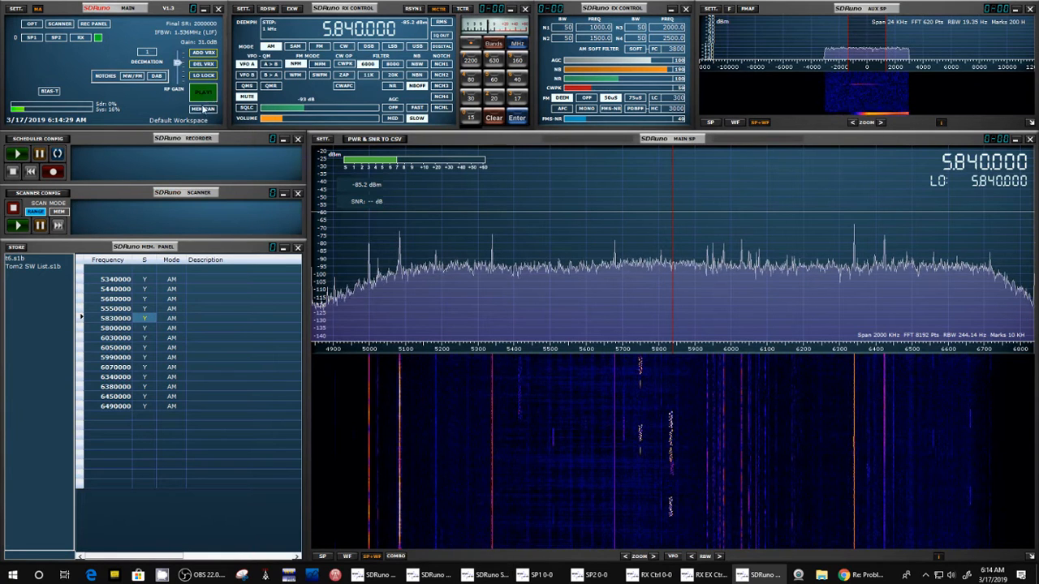
click(18, 226)
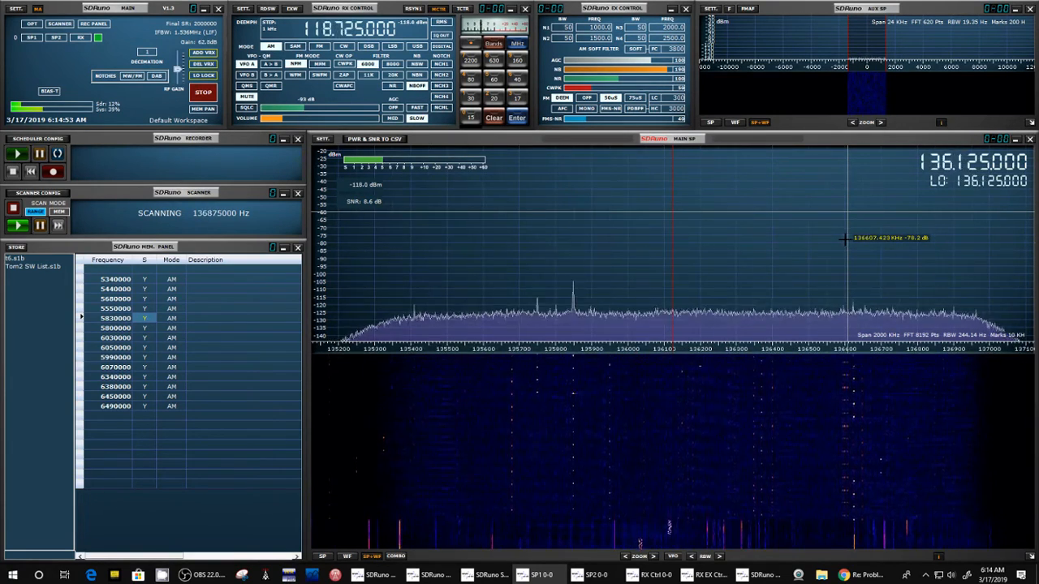
click(14, 209)
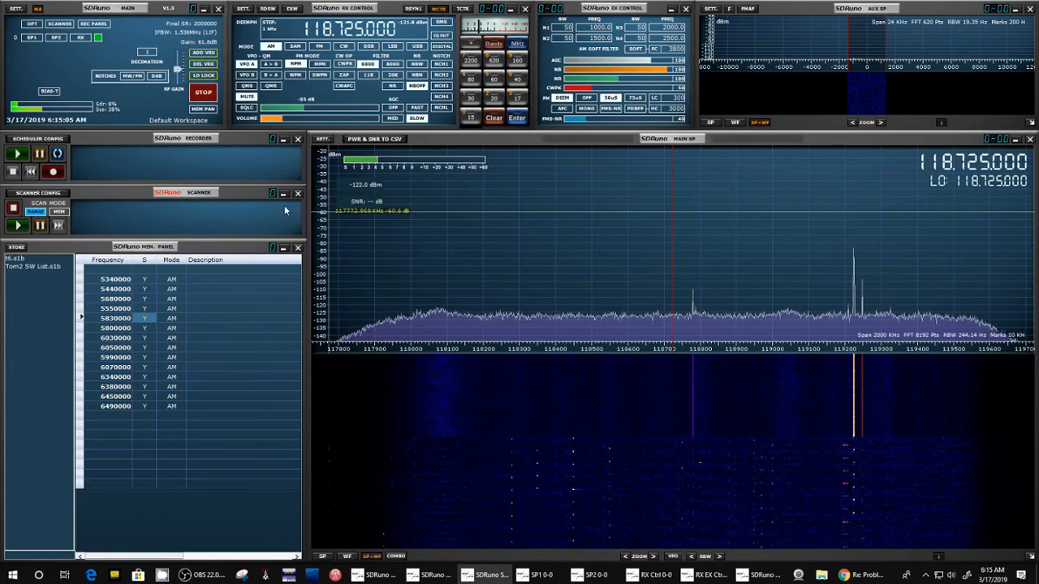
click(206, 92)
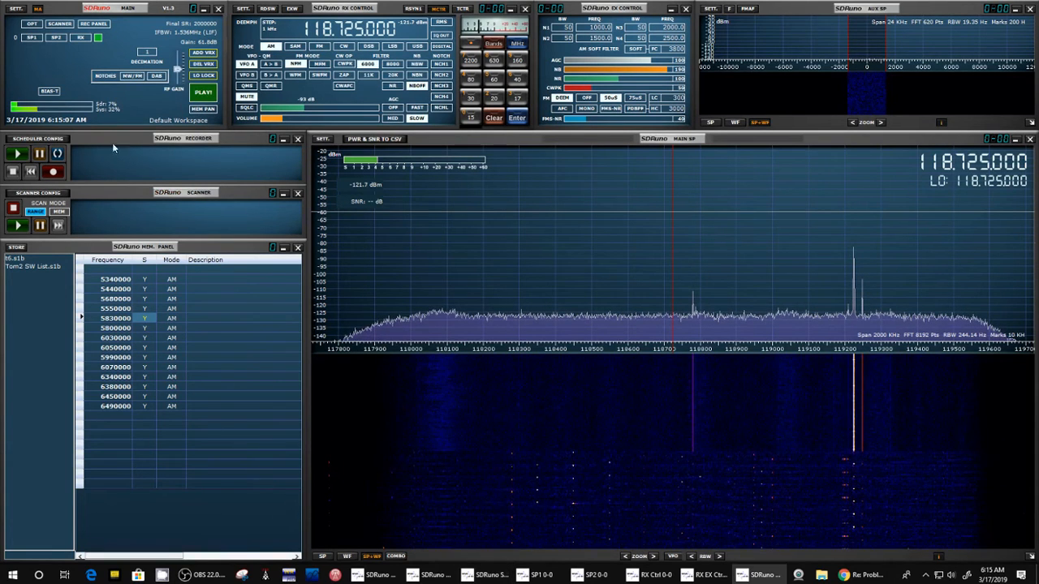
Step: Review the scanner configuration for the AIRBAND (NA) range and close it without changes
click(54, 195)
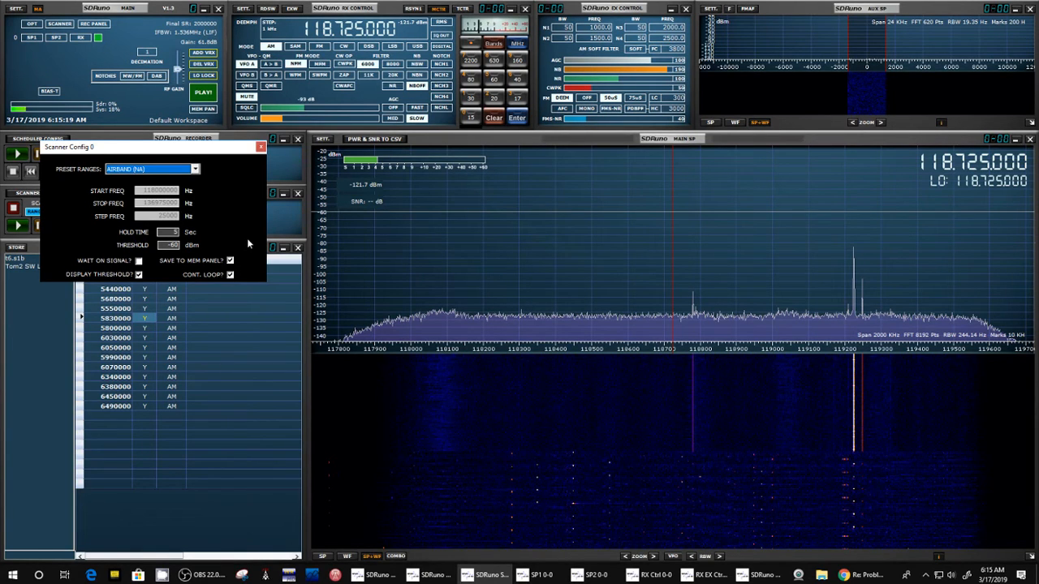
click(912, 174)
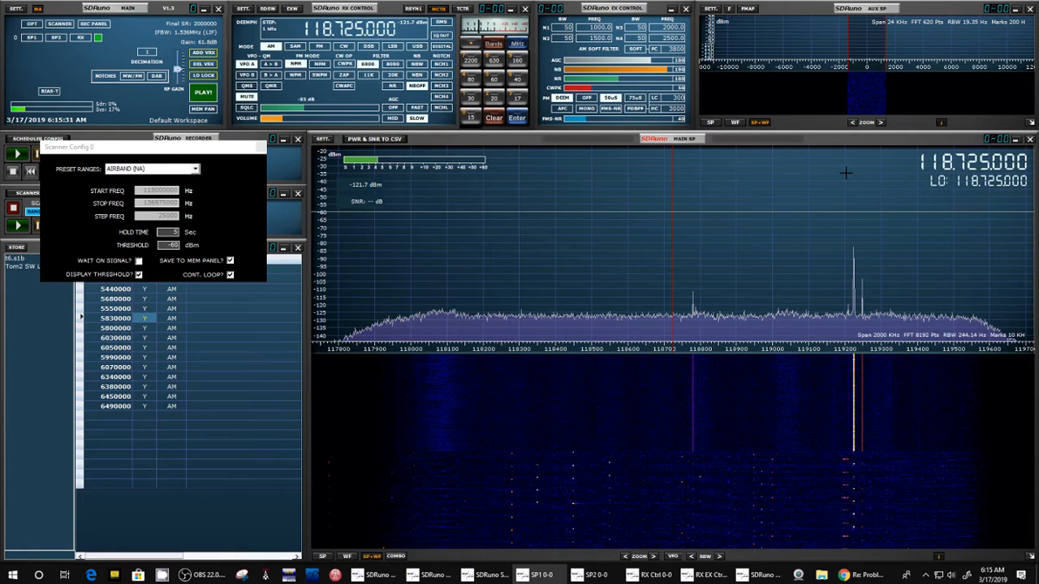
click(261, 150)
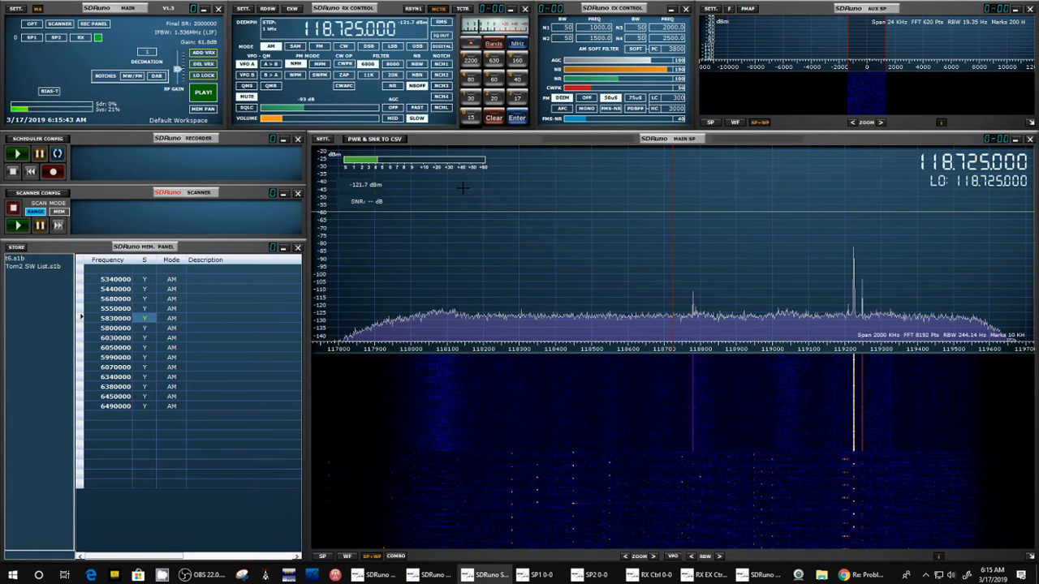